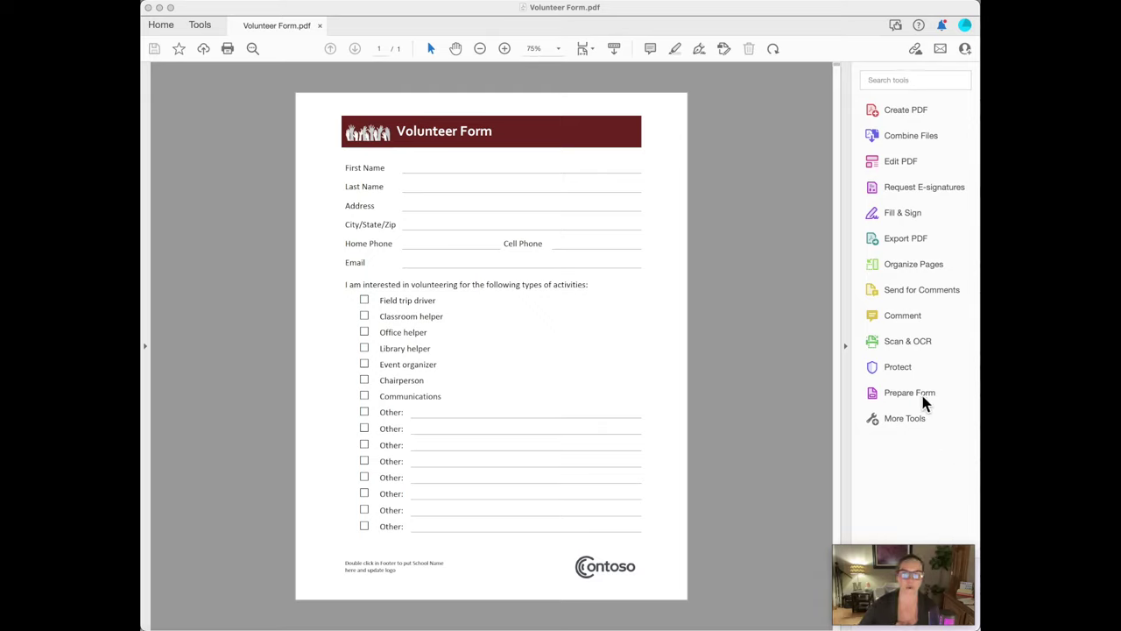
Search the tools for 'prepare' and start Prepare Form on the Volunteer Form with auto-detected fields
left_click(930, 81)
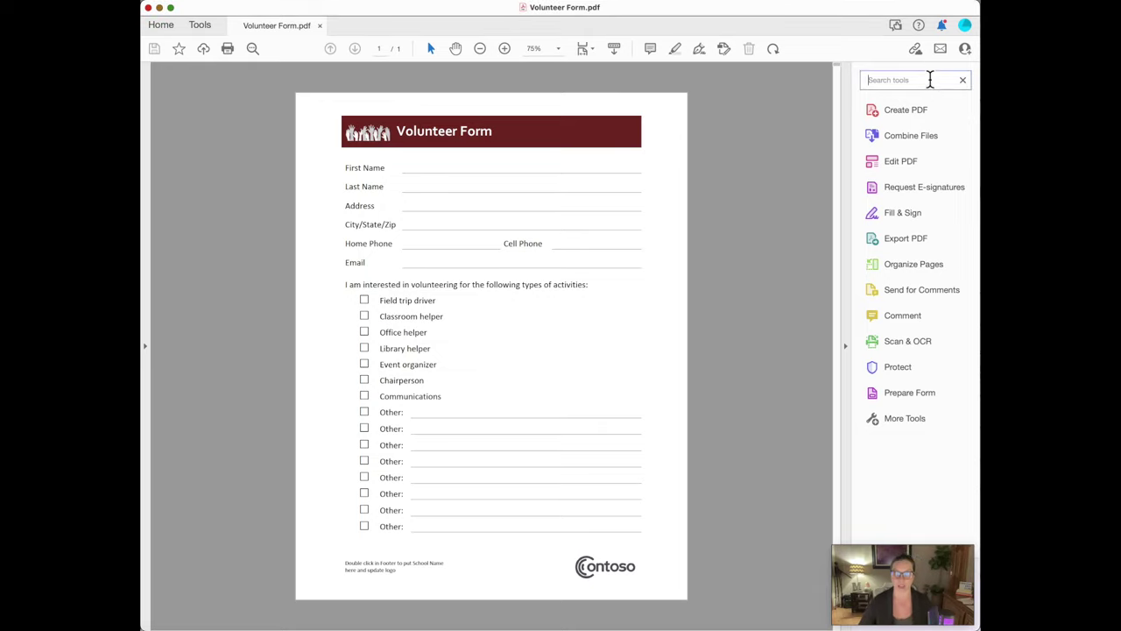
type("prepare")
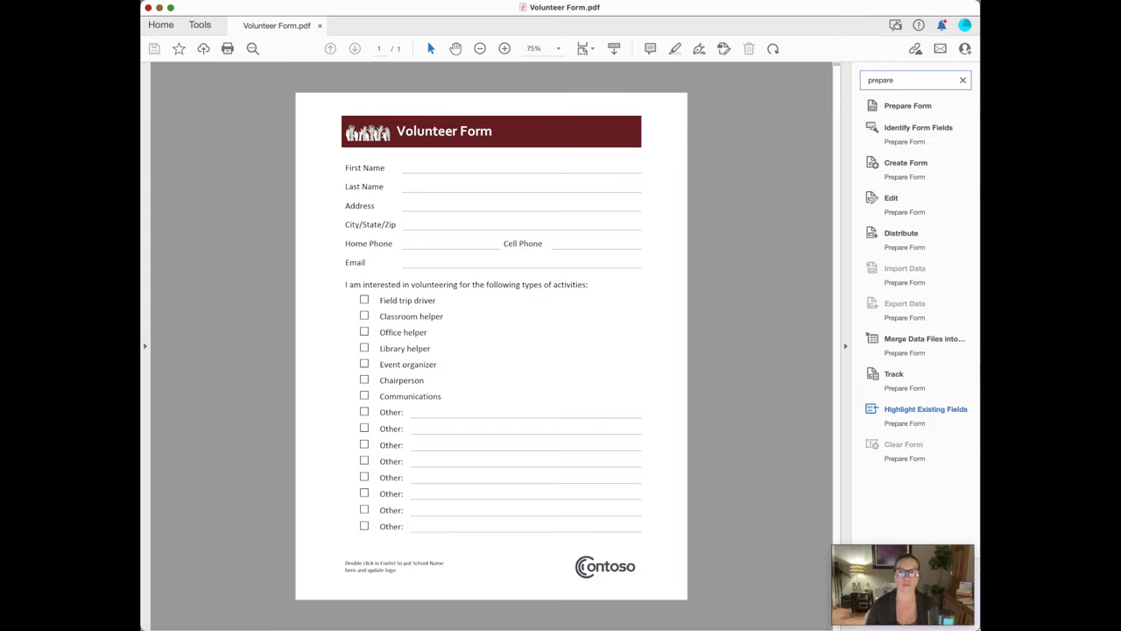
left_click(923, 105)
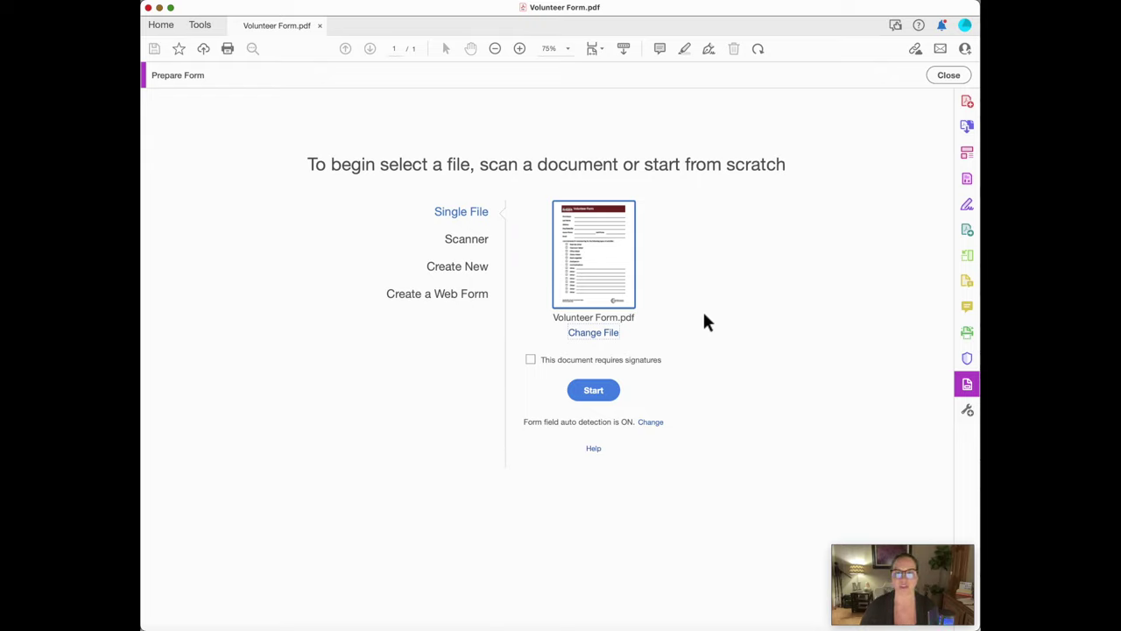
left_click(585, 390)
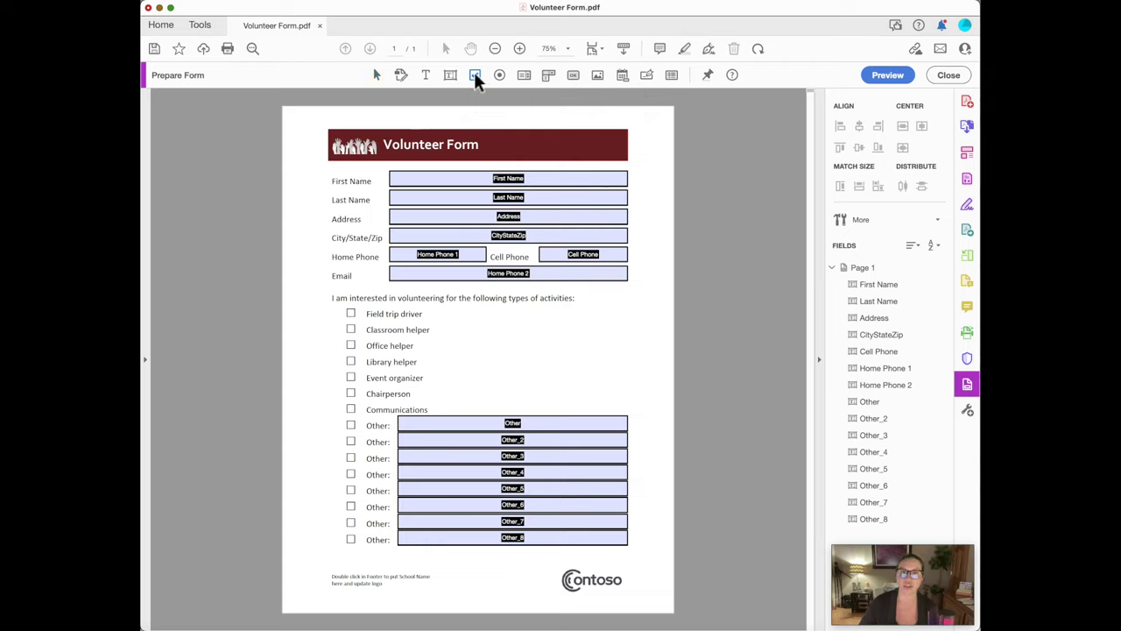
Pick the Check Box tool to start adding checkbox fields
left_click(474, 75)
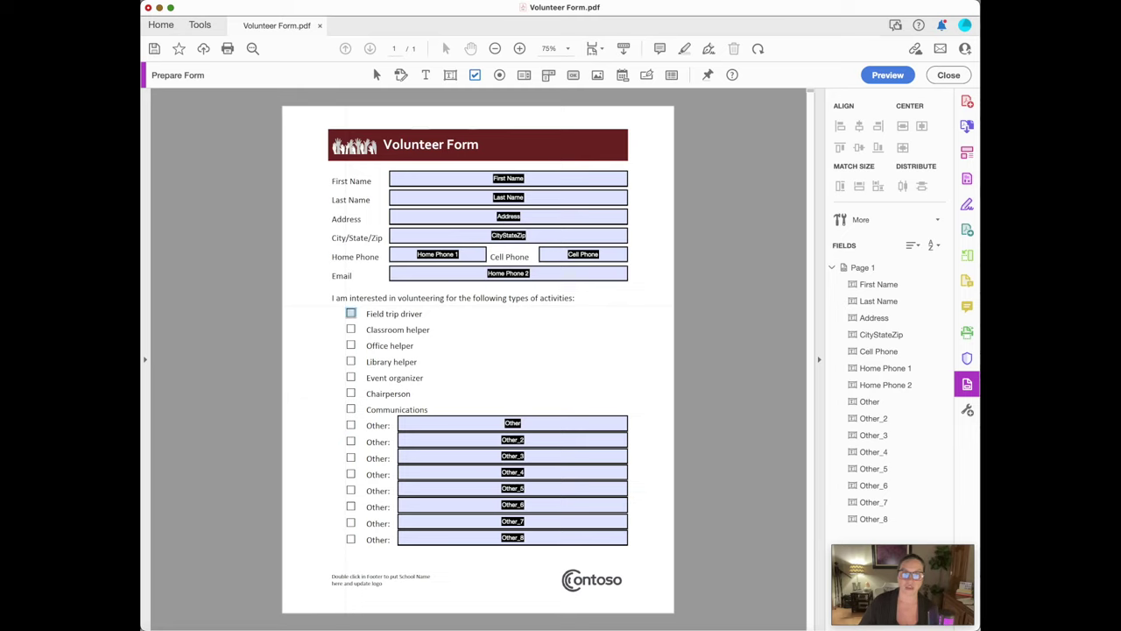
Place a check box on the Field trip driver option named 'Field trip driver box'
left_click(350, 312)
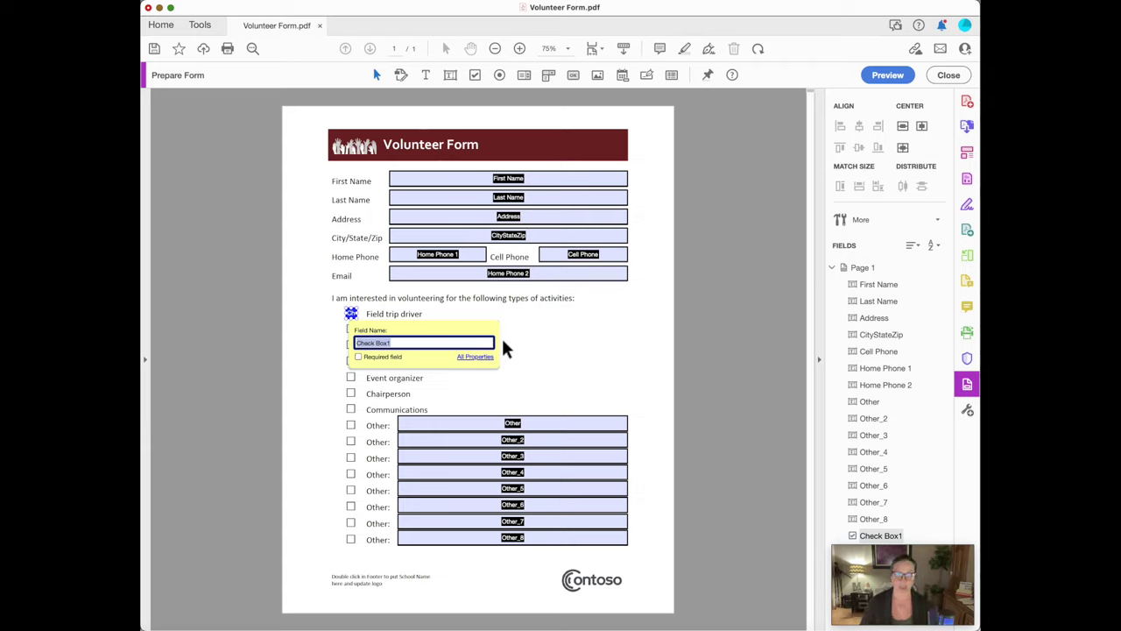
type("Field")
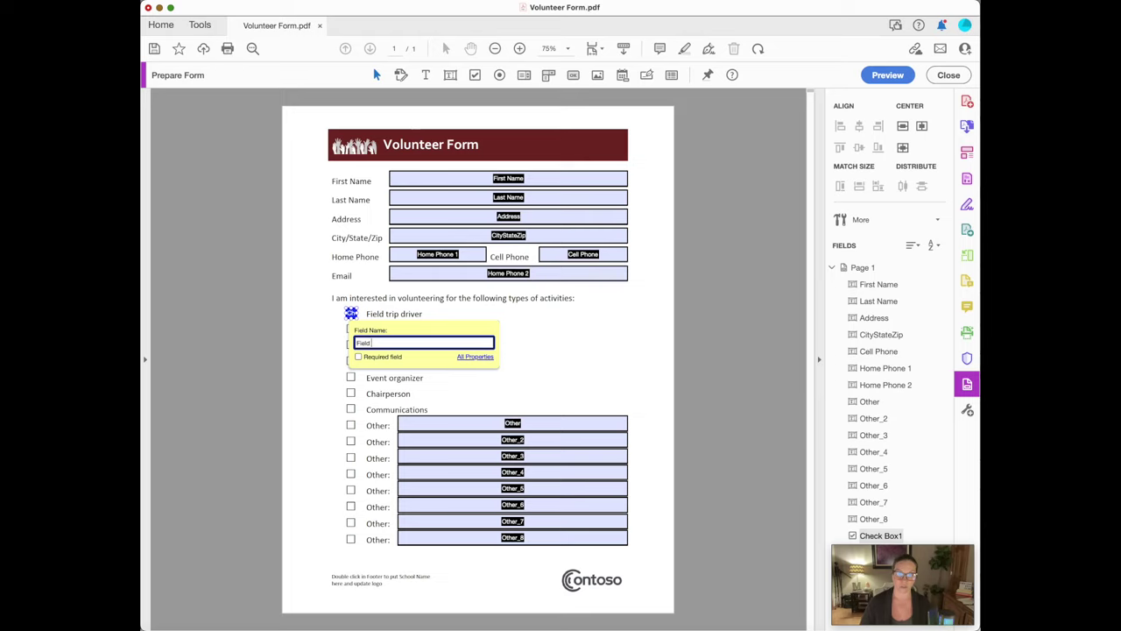
type(" trip driver box")
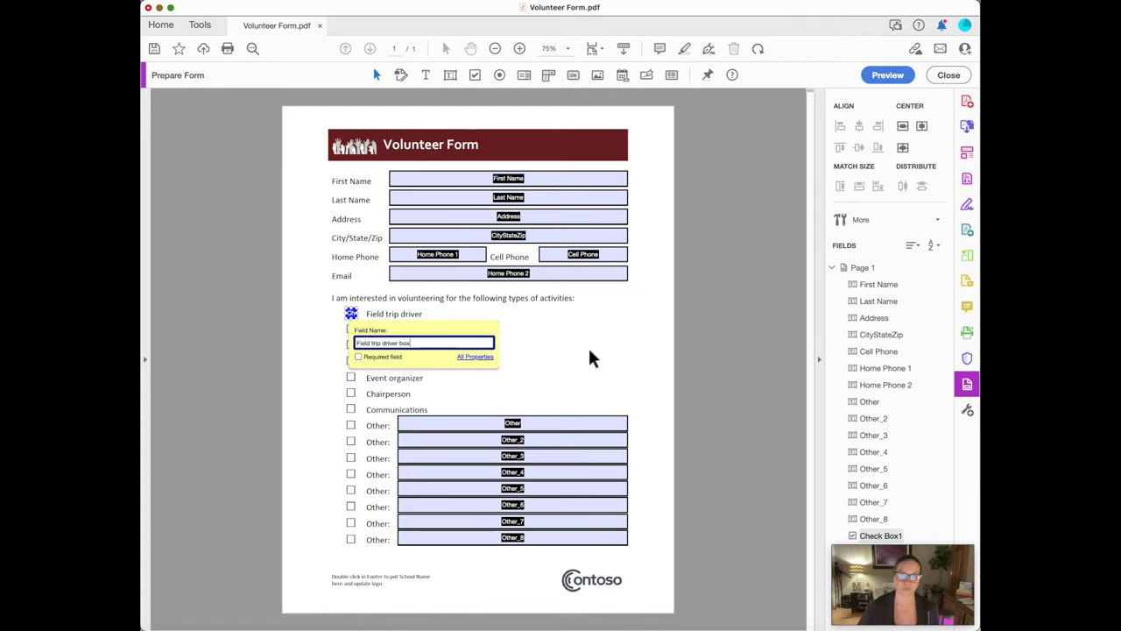
key("Return")
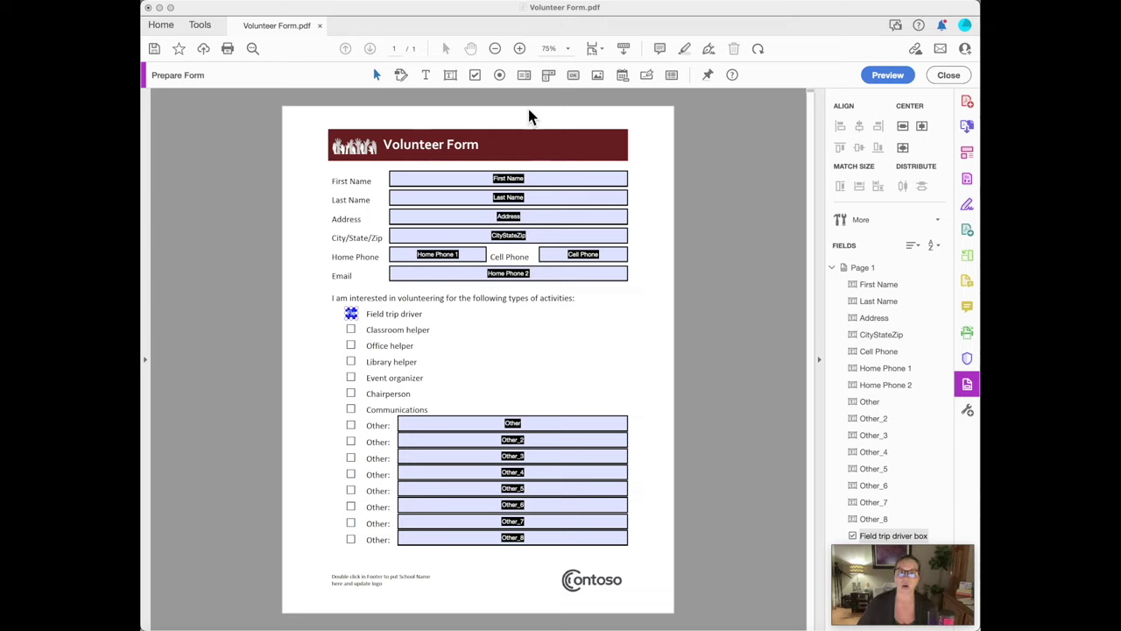
Add a second check box on the Classroom helper option named 'Classroom helper box'
left_click(474, 75)
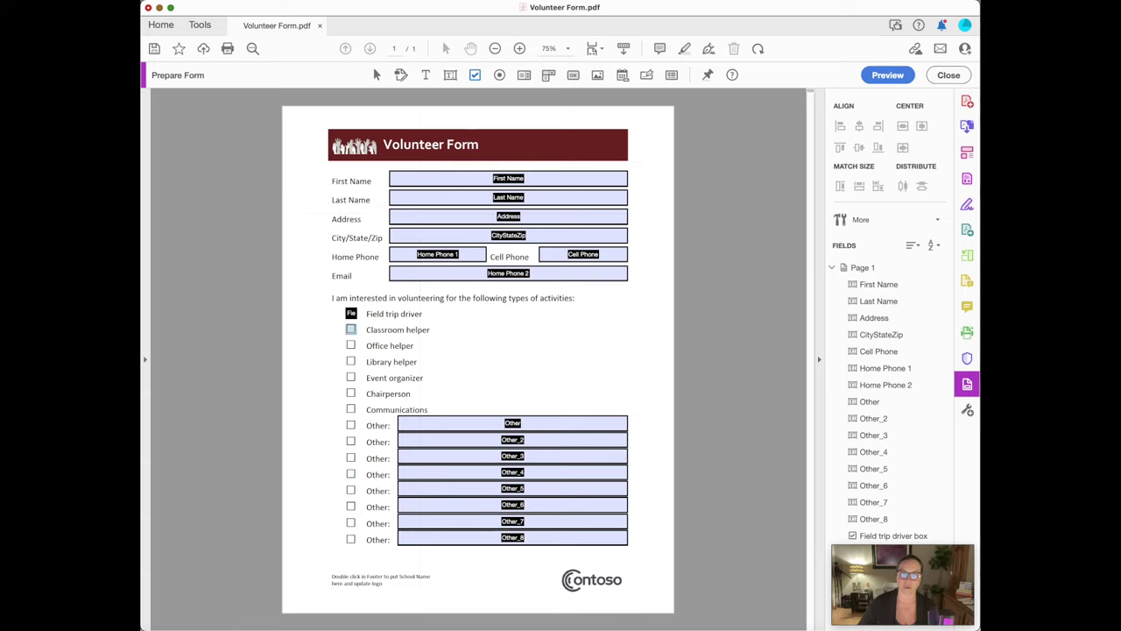
left_click(350, 328)
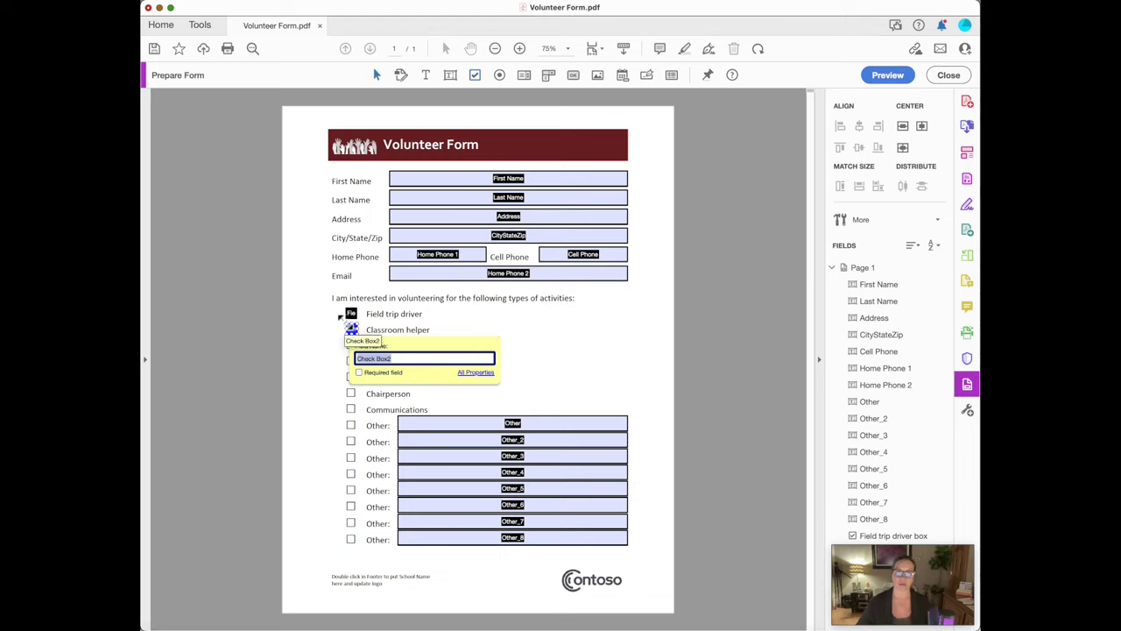
type("Classro")
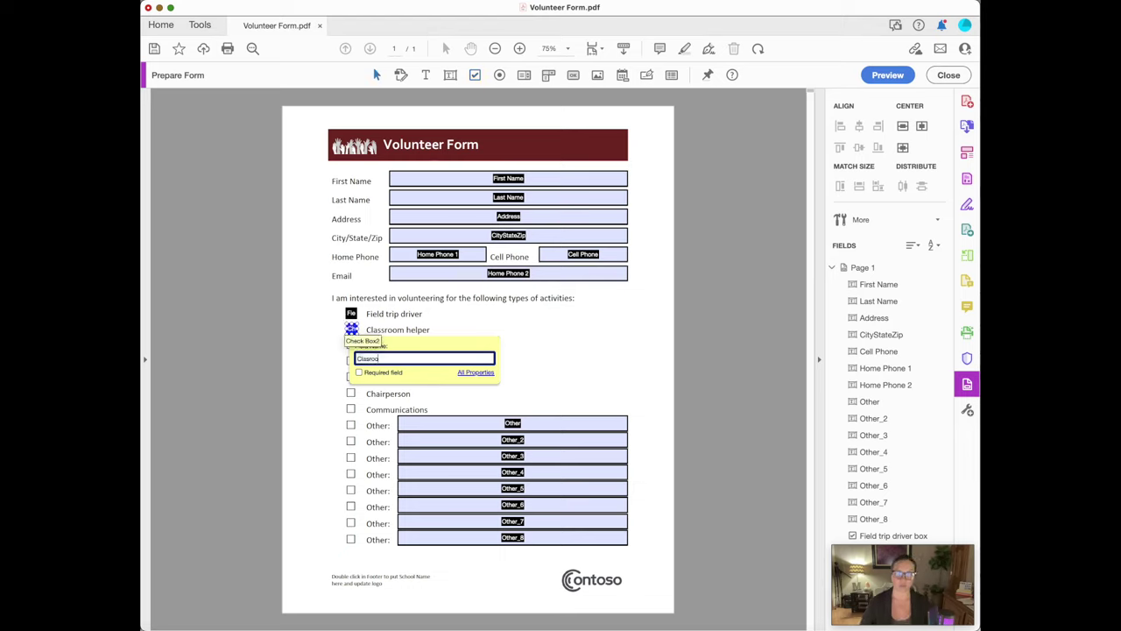
type("om helper box")
left_click(617, 344)
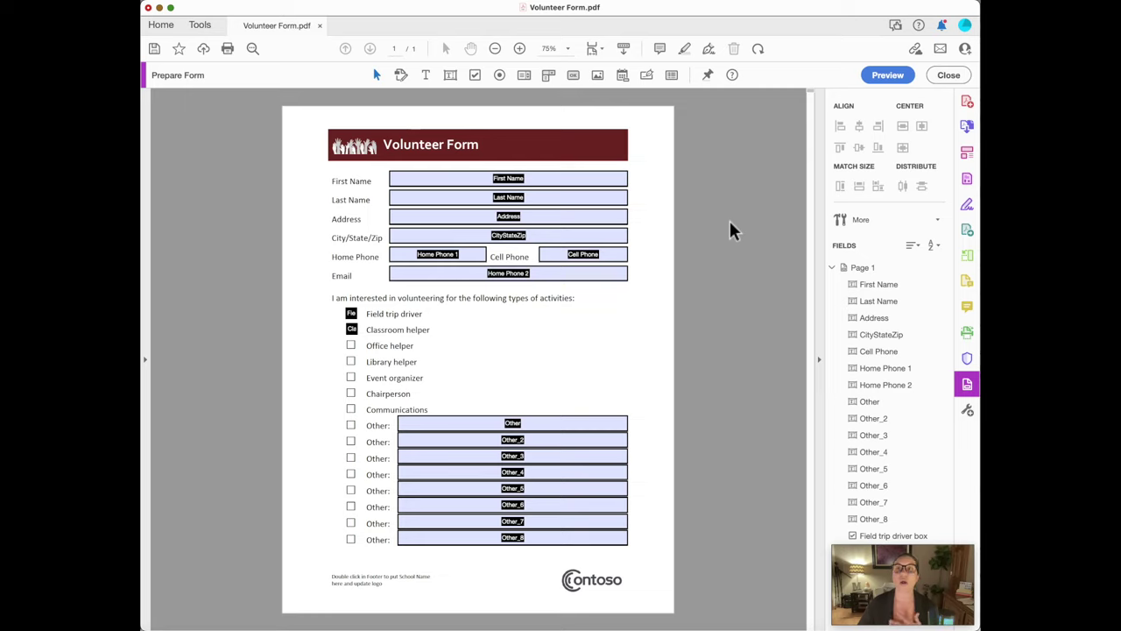
Delete the old First Name field and draw a new text field spanning the whole First Name line
left_click(567, 182)
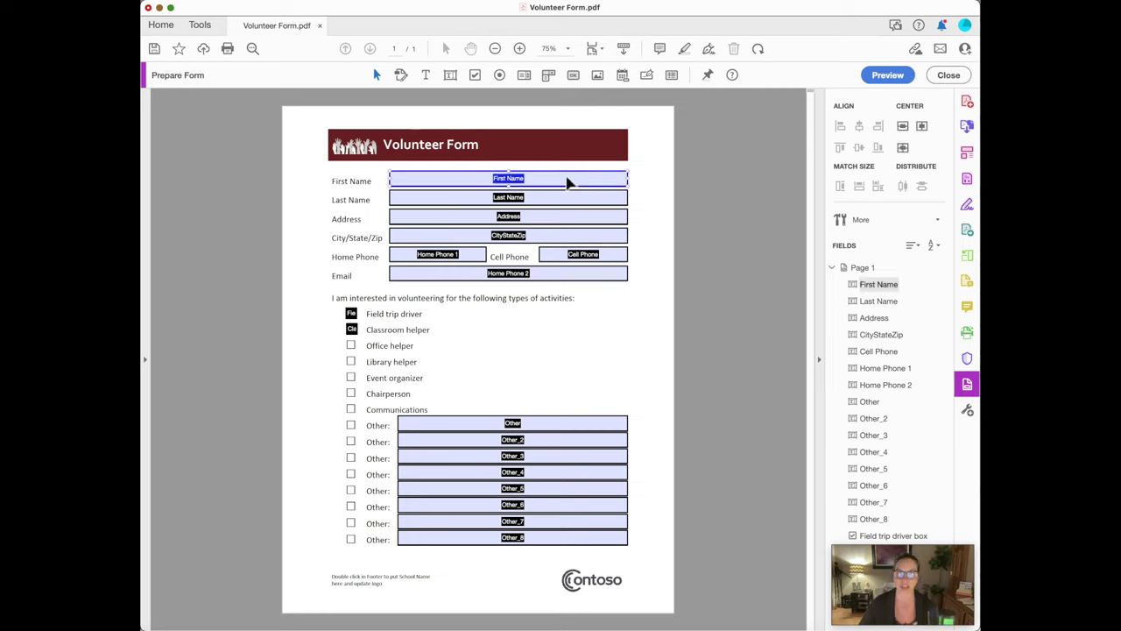
key("Delete")
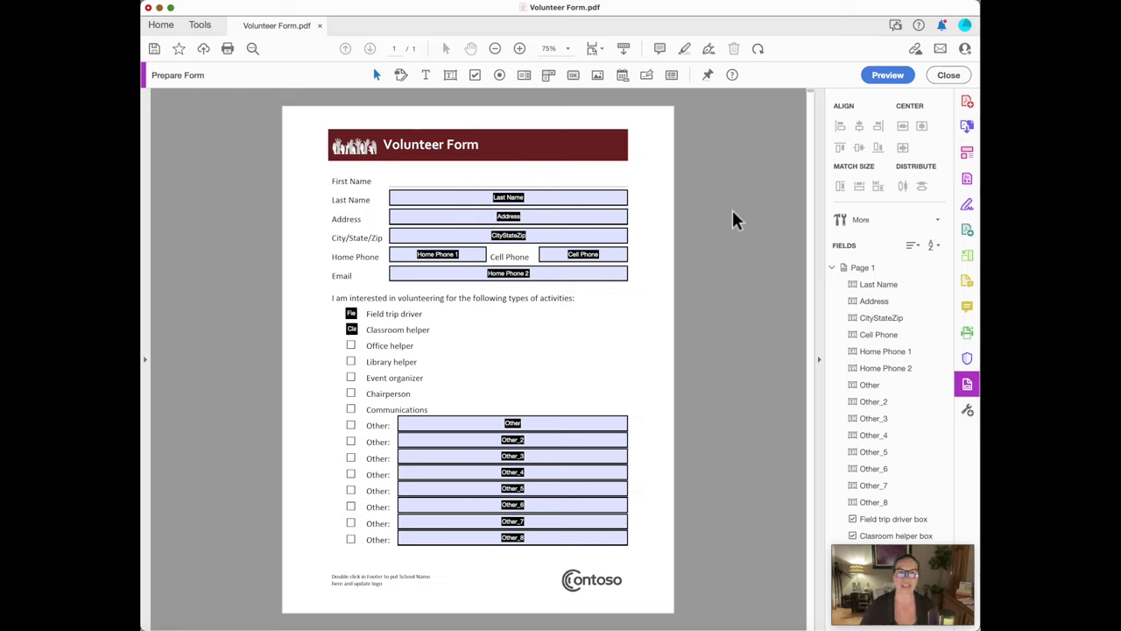
left_click(449, 75)
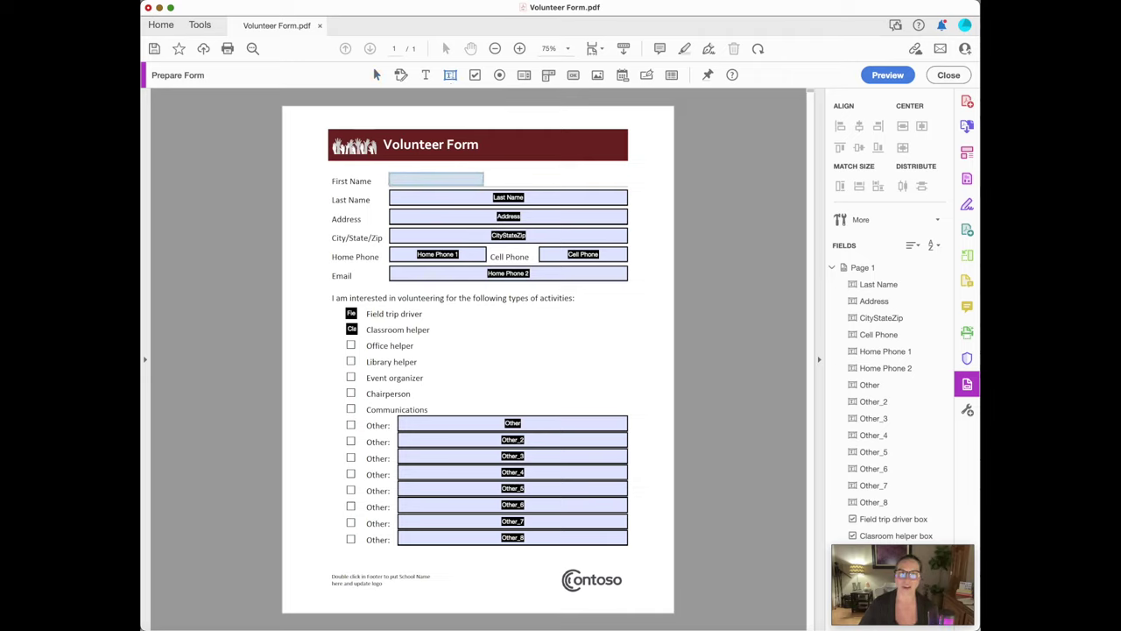
left_click(390, 175)
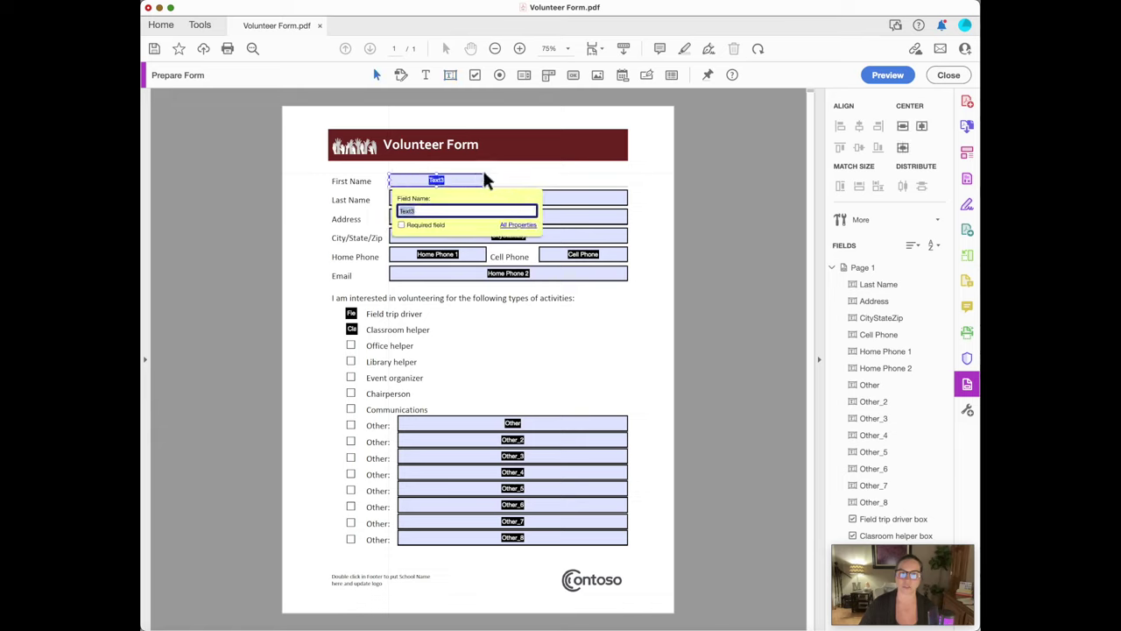
left_click_drag(484, 173, 628, 168)
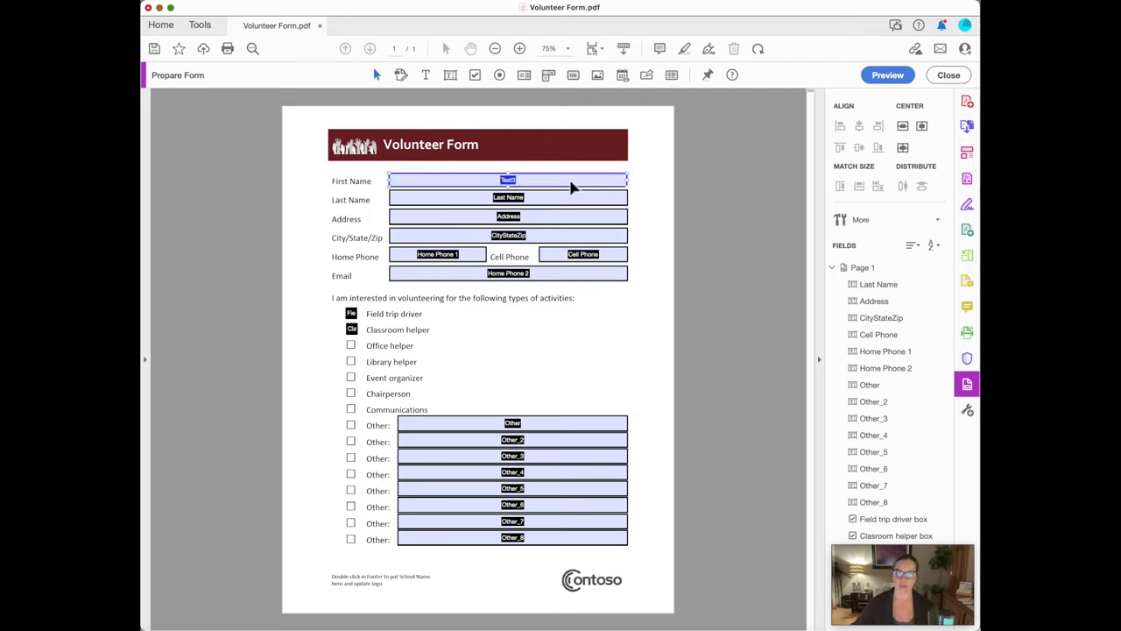
Rename the Text3 field to 'First Name' and browse its Appearance and Position settings
double_click(511, 181)
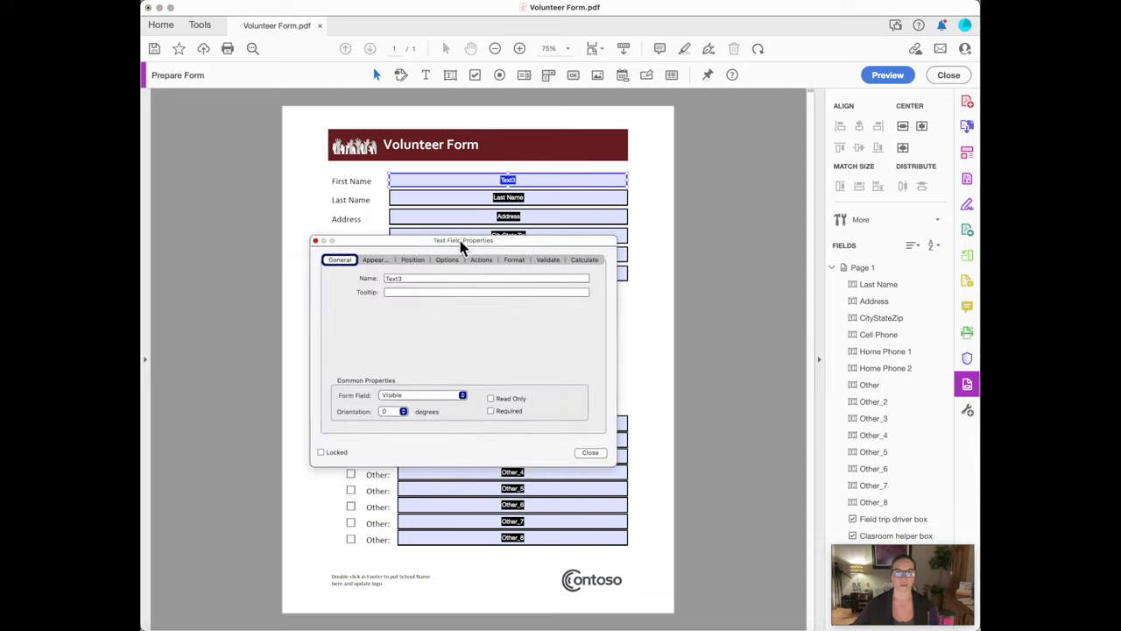
left_click_drag(459, 243, 412, 265)
left_click(382, 300)
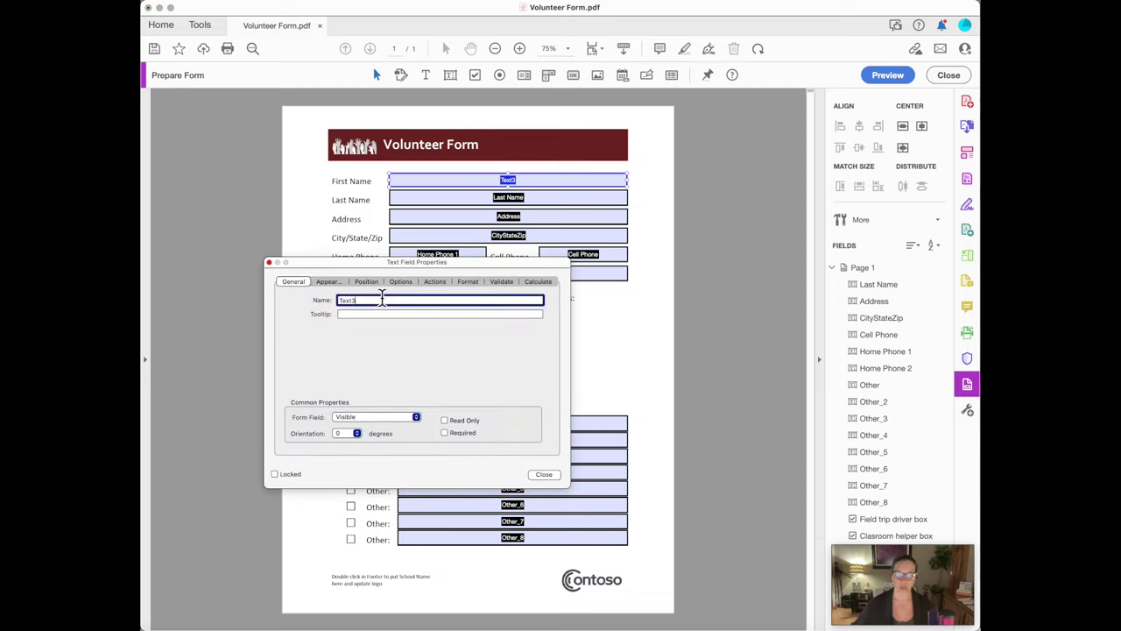
type("First")
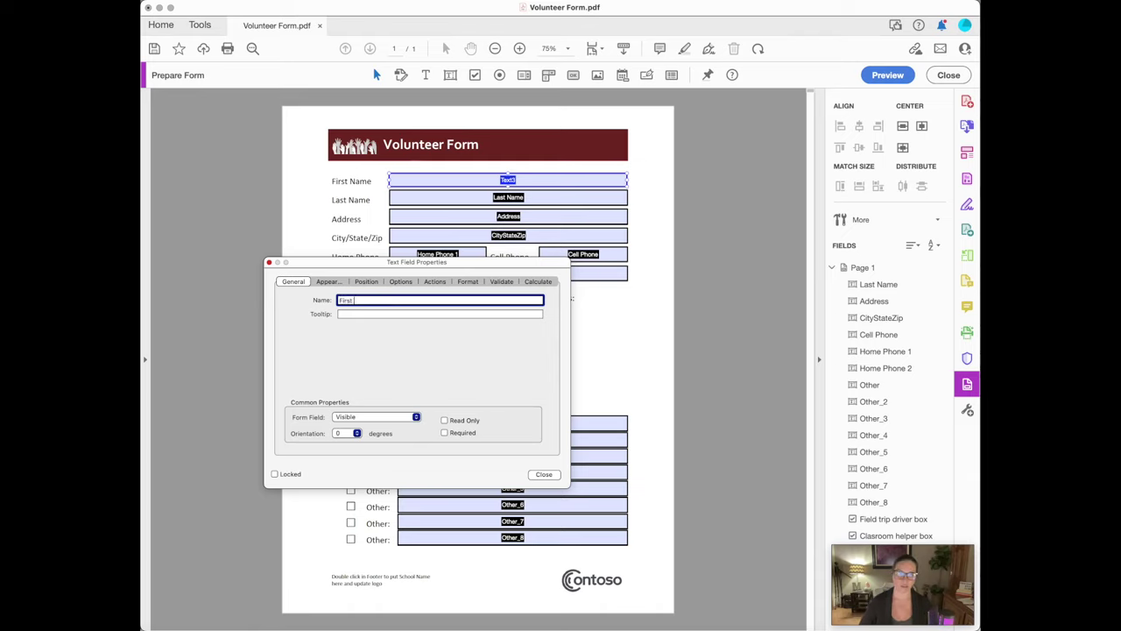
type(" Name")
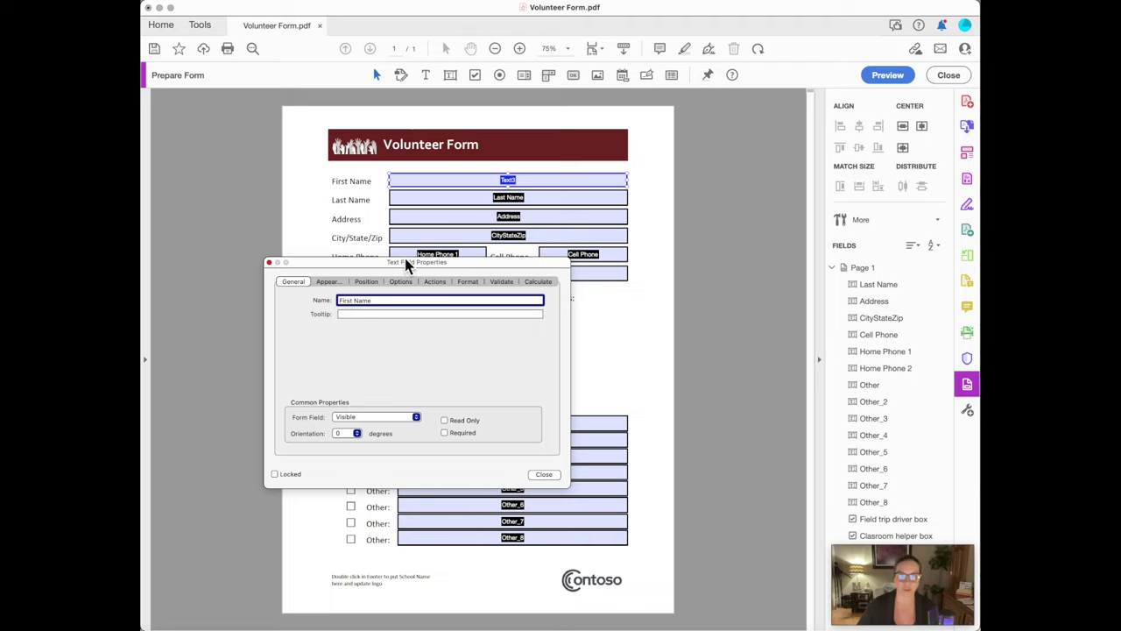
left_click_drag(405, 262, 335, 242)
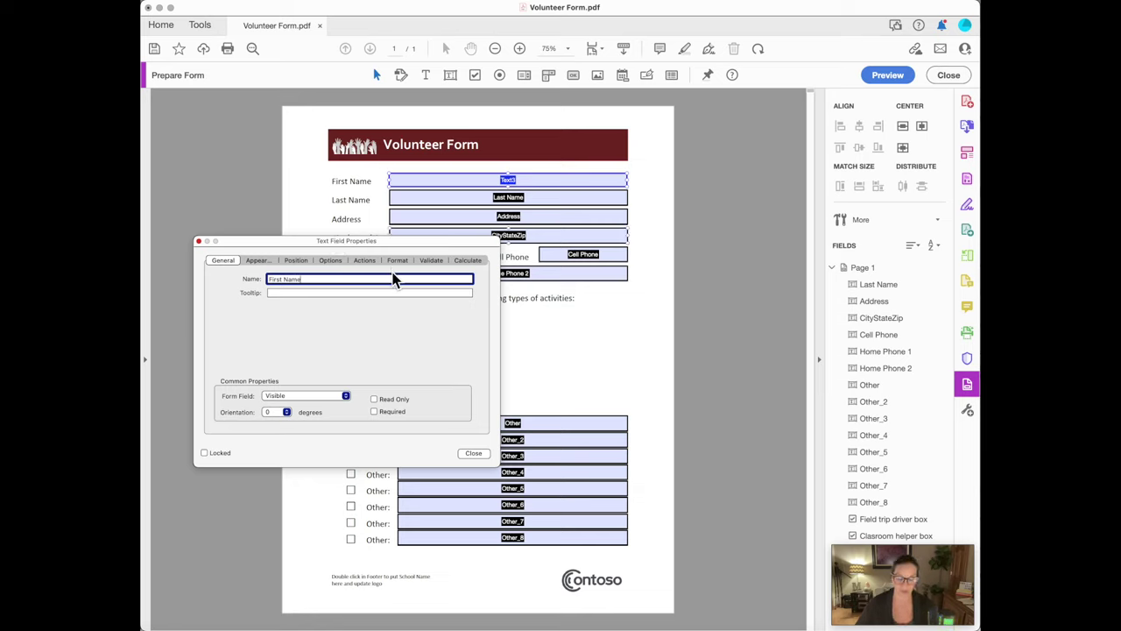
key("Tab")
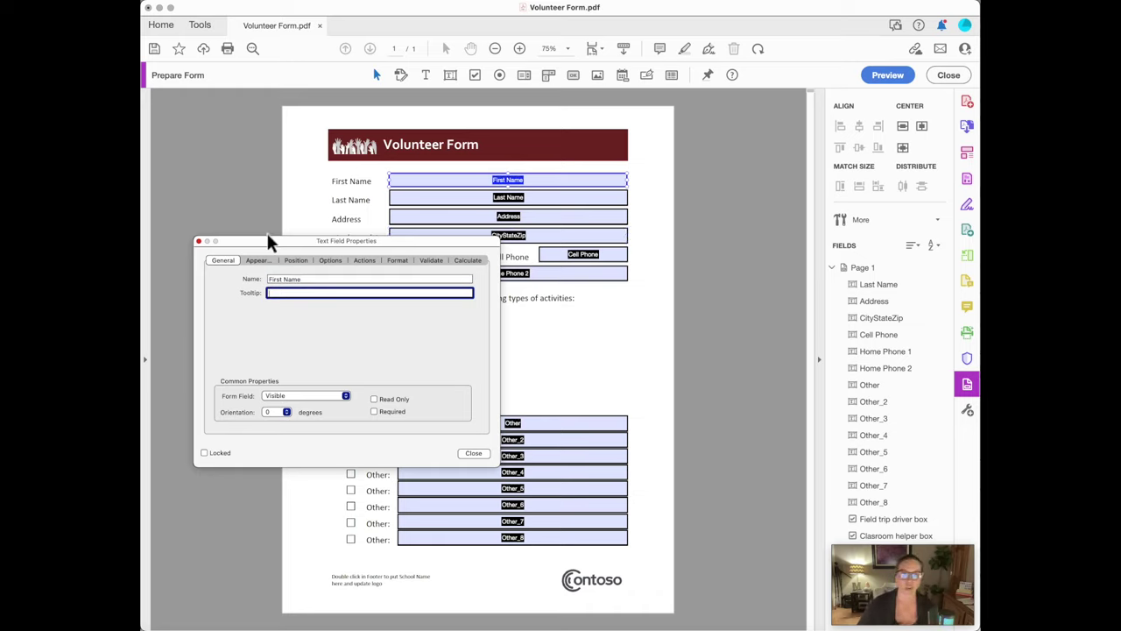
left_click(254, 260)
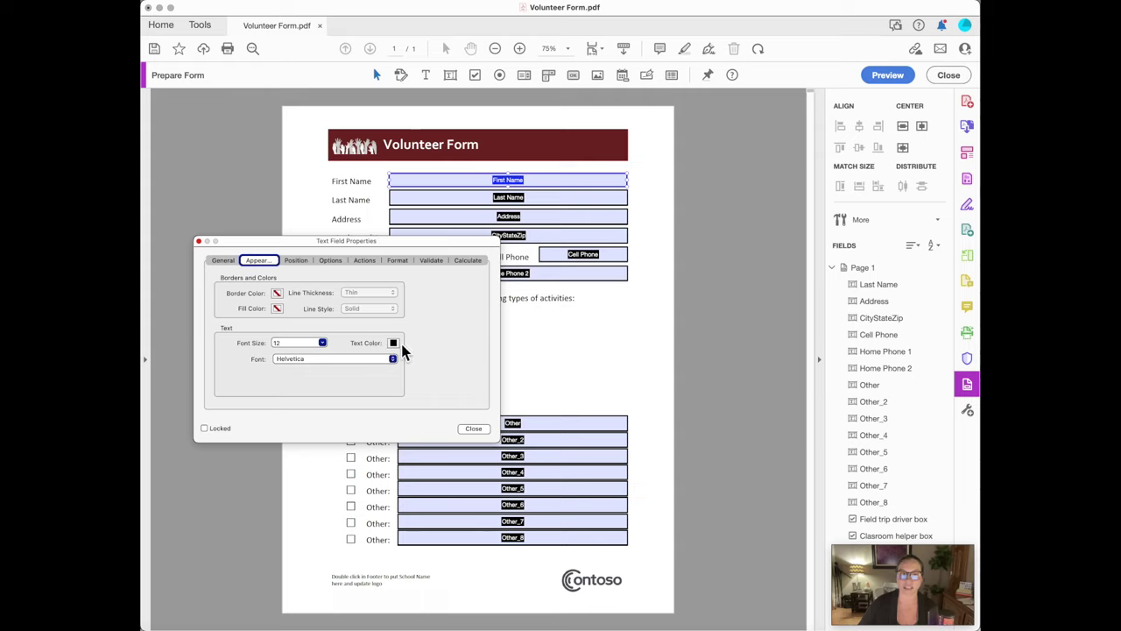
left_click(298, 261)
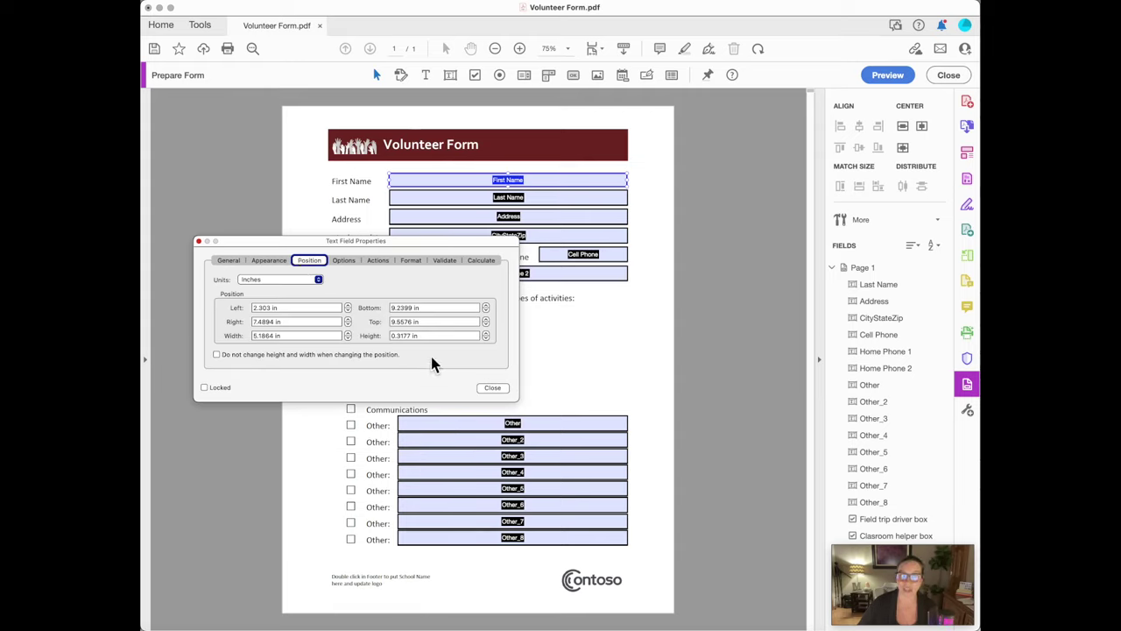
On the Options page, try Center alignment, then set it back to Left
left_click(342, 260)
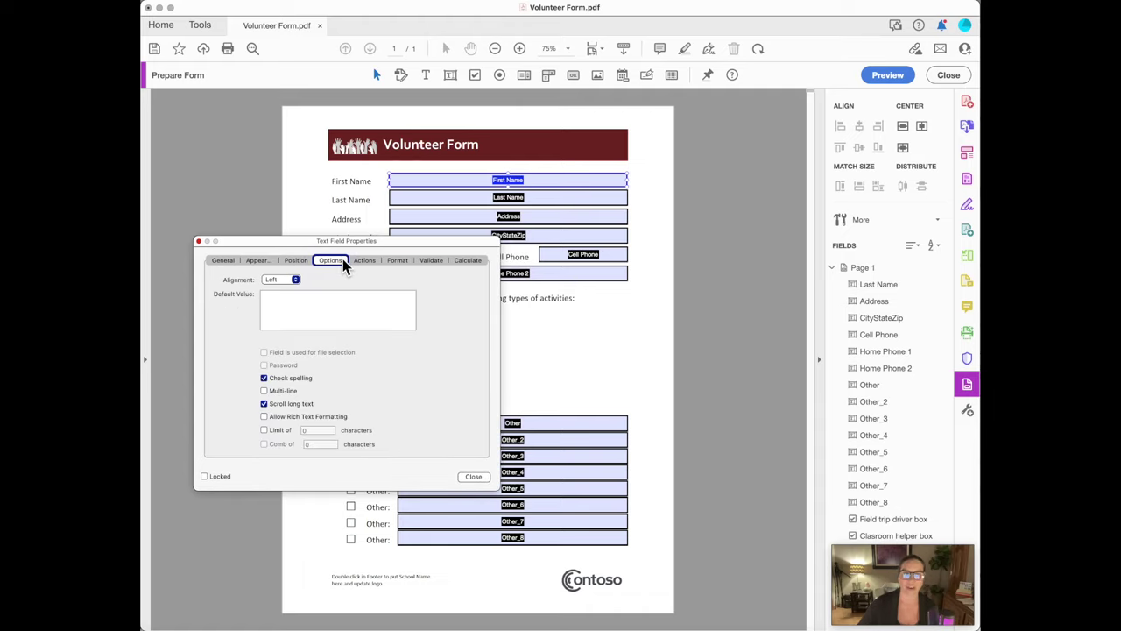
left_click(301, 279)
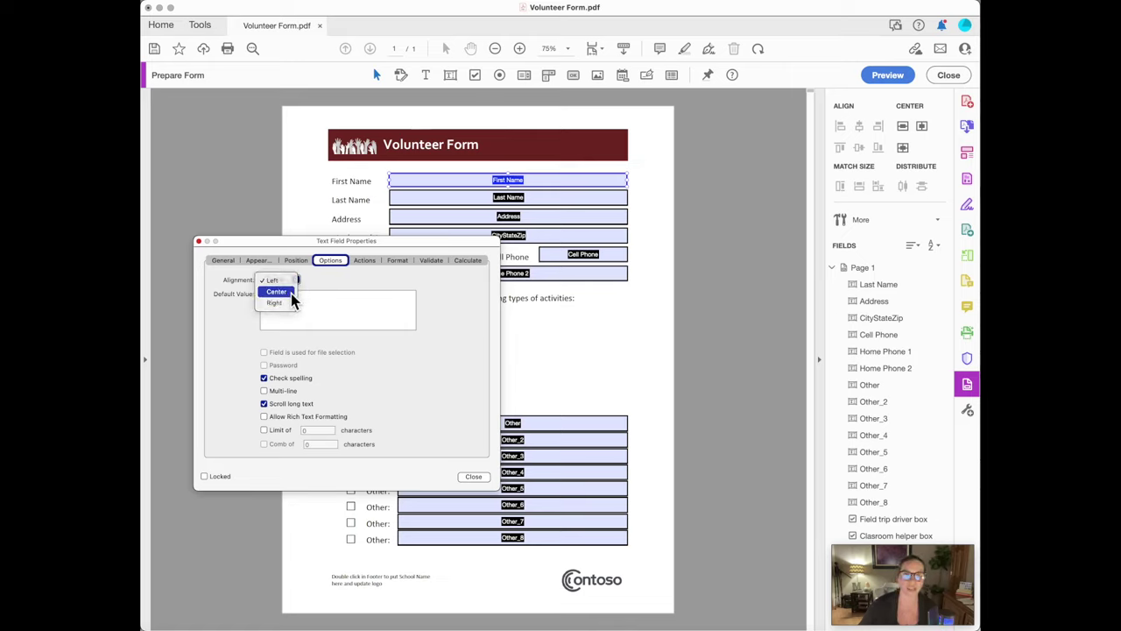
left_click(277, 292)
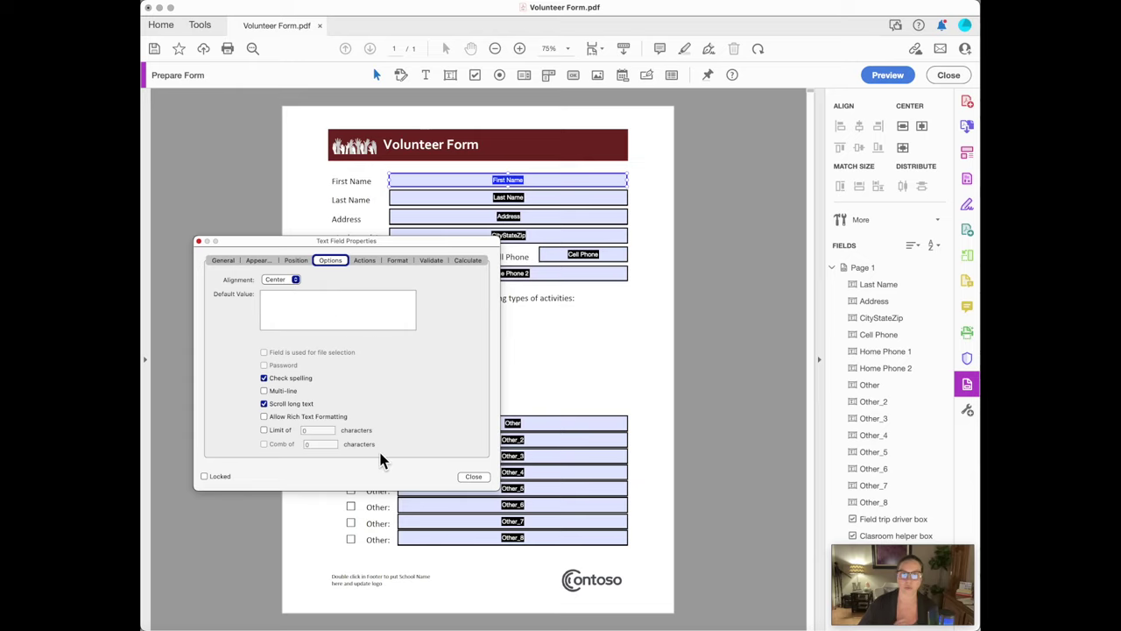
left_click(294, 282)
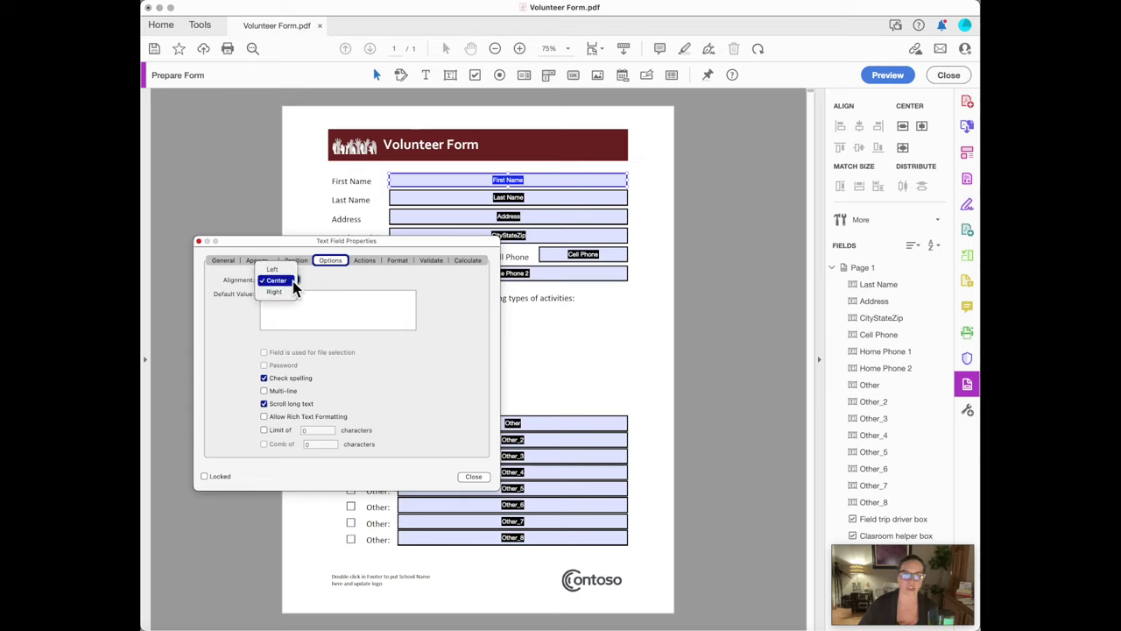
left_click(289, 270)
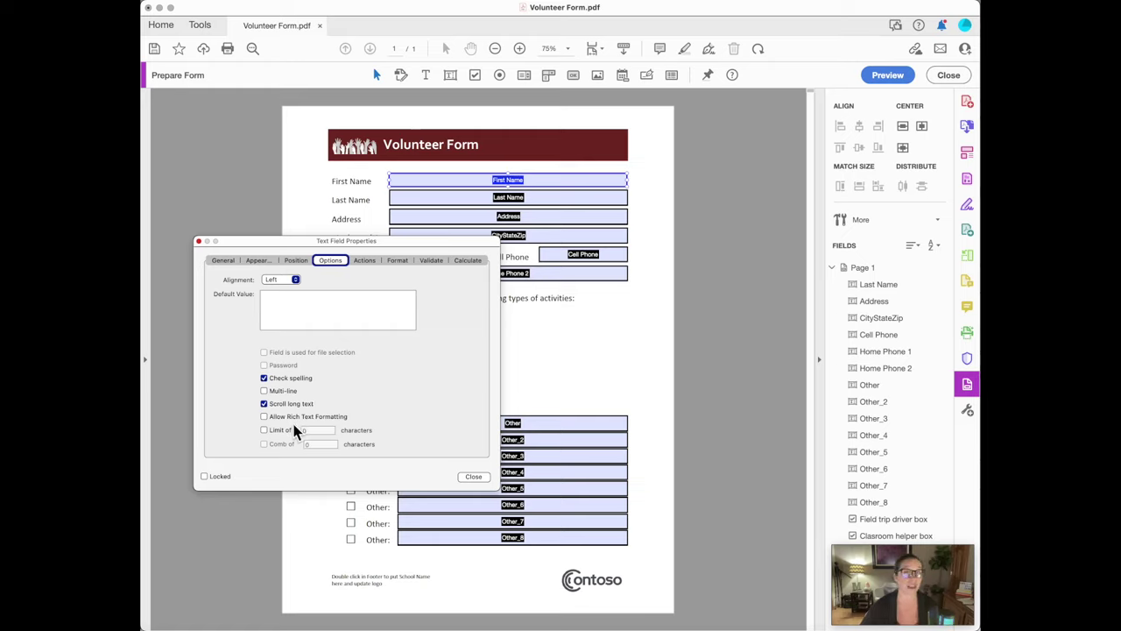
Look through the Actions, Format and Validate pages, then return to General
left_click(363, 260)
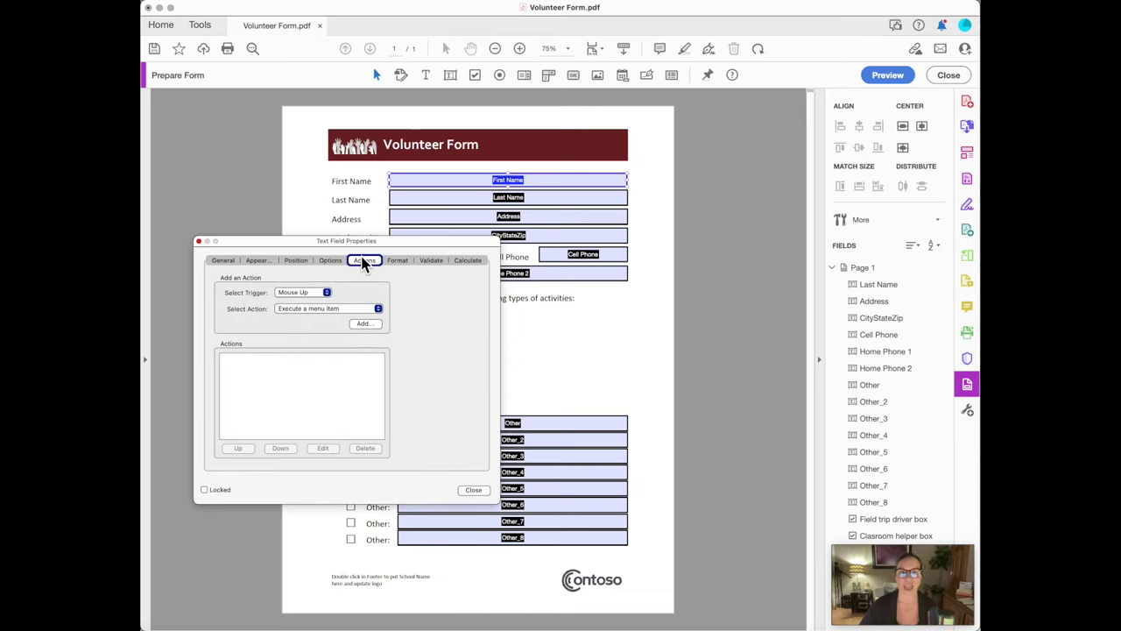
left_click(395, 263)
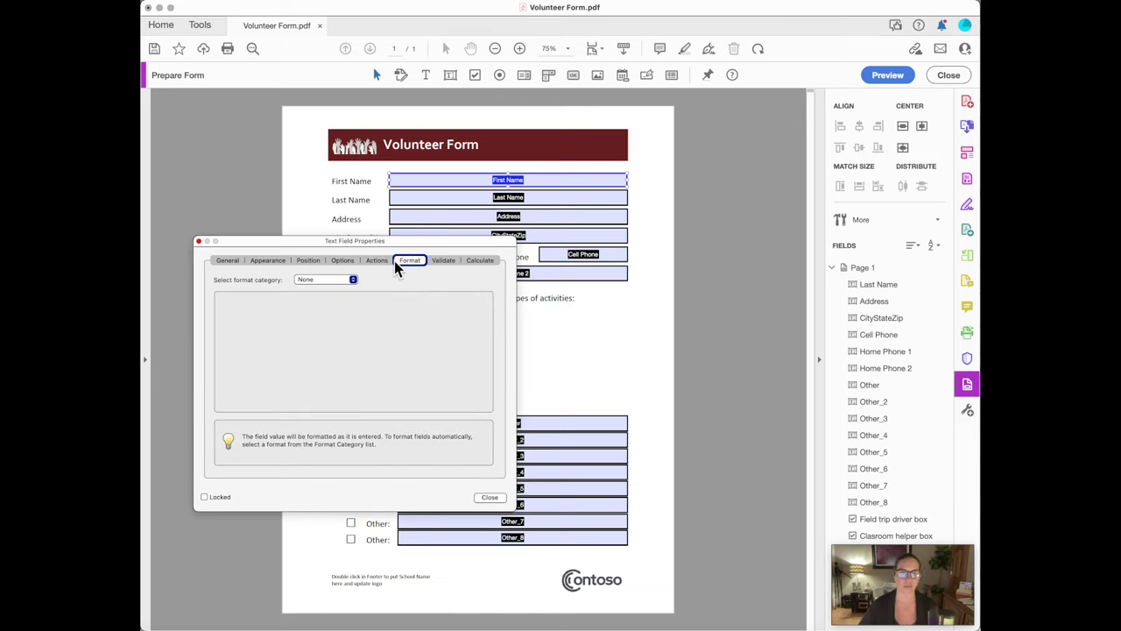
left_click(444, 263)
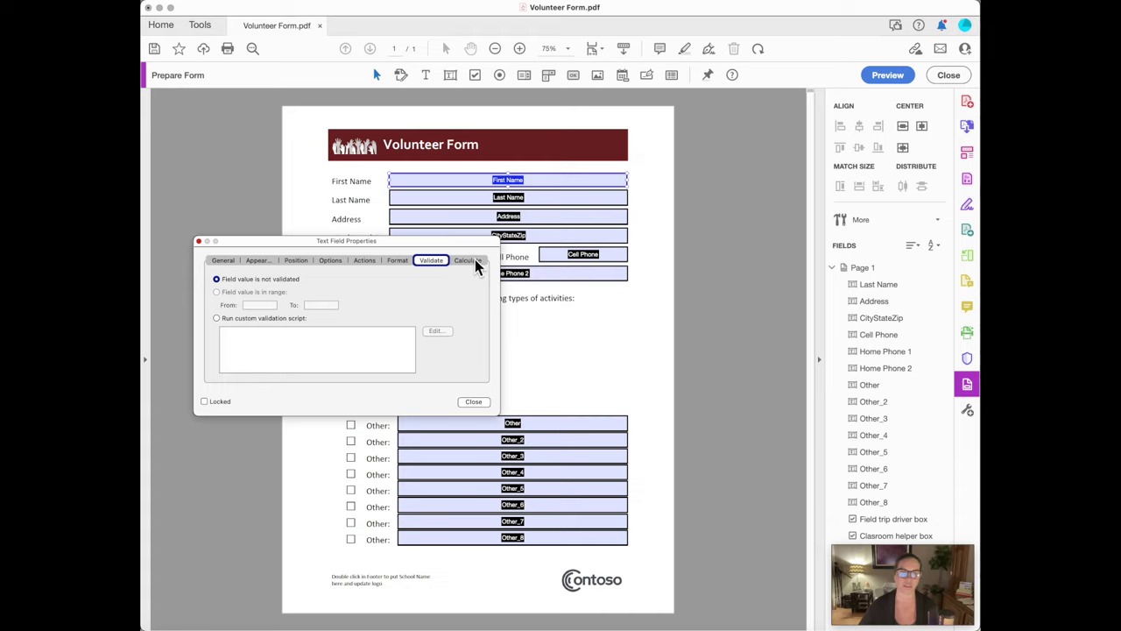
left_click(224, 261)
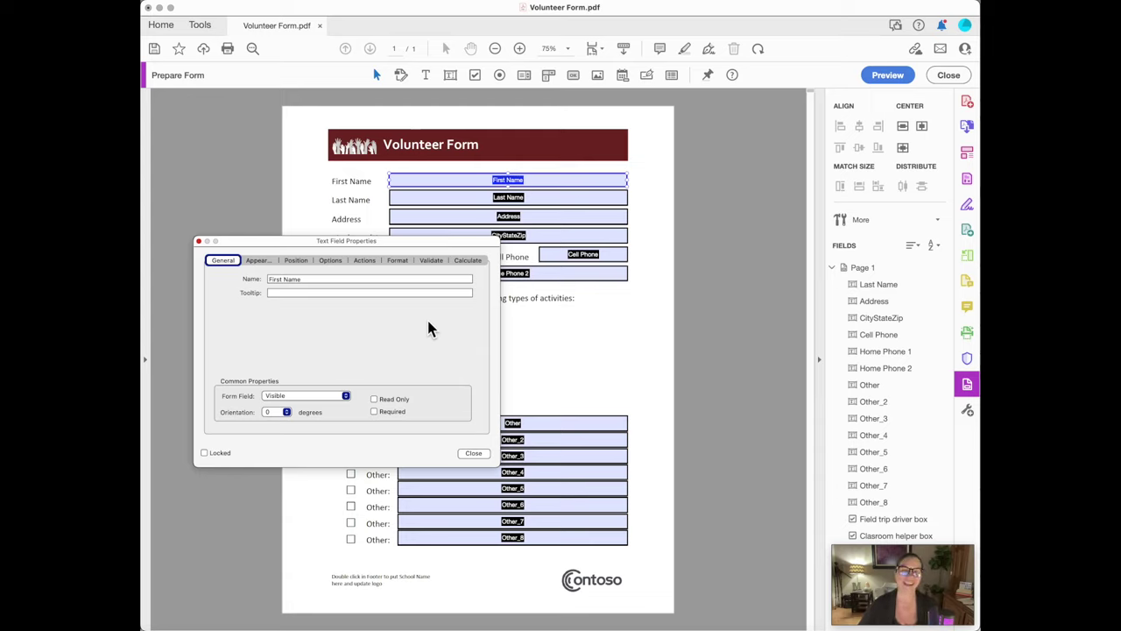
Give the First Name field the tooltip 'Enter your first name' and close its properties
left_click(312, 292)
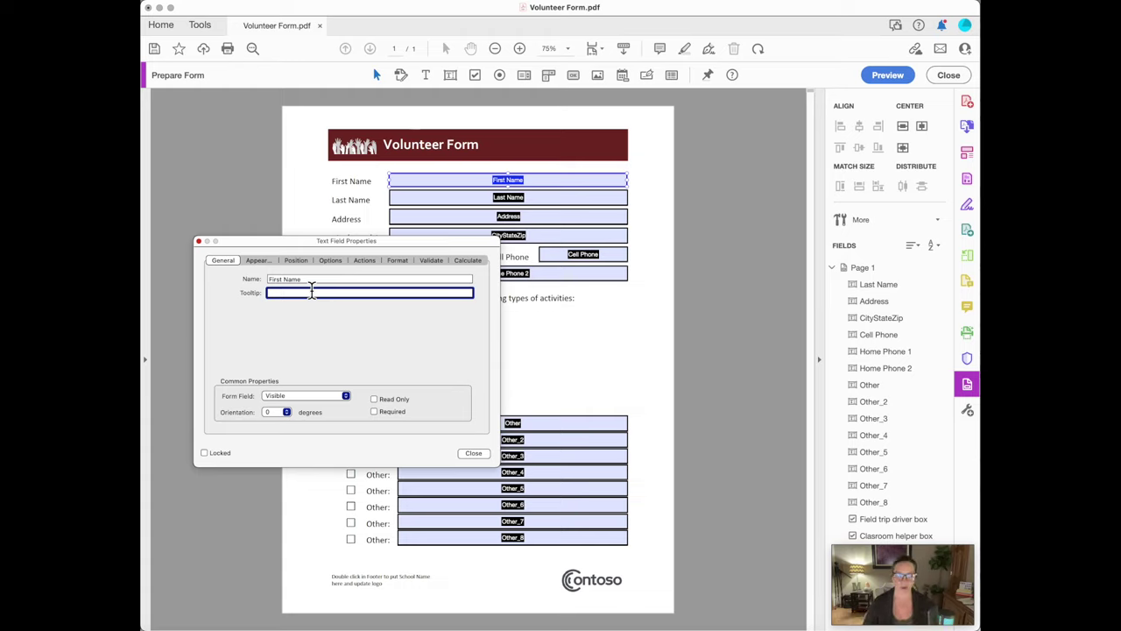
type("Enter your first ")
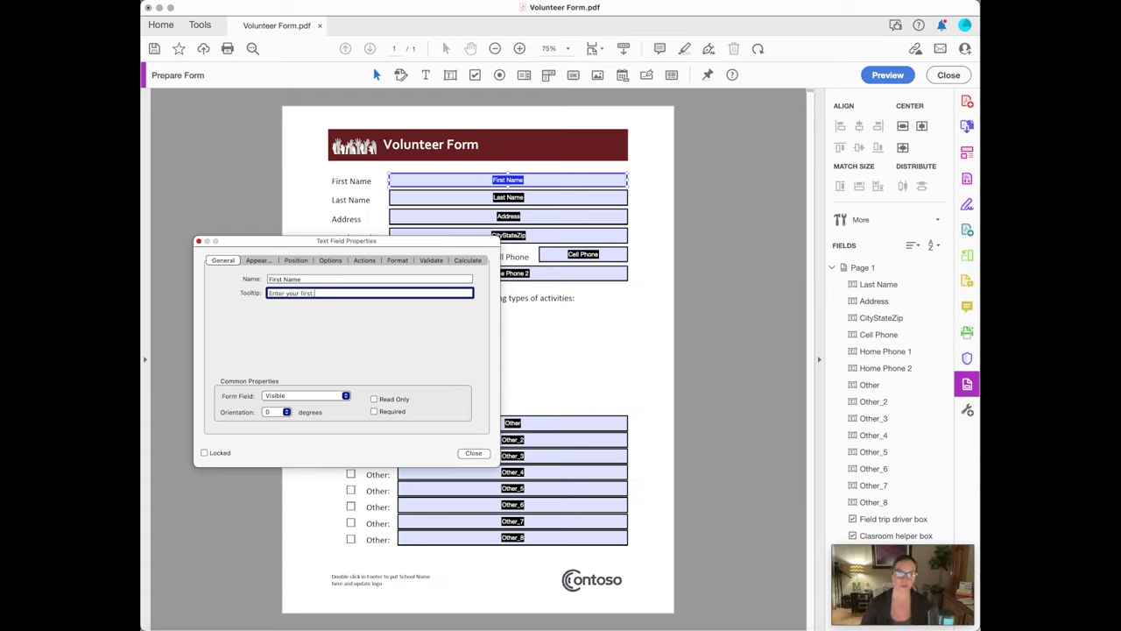
type("name")
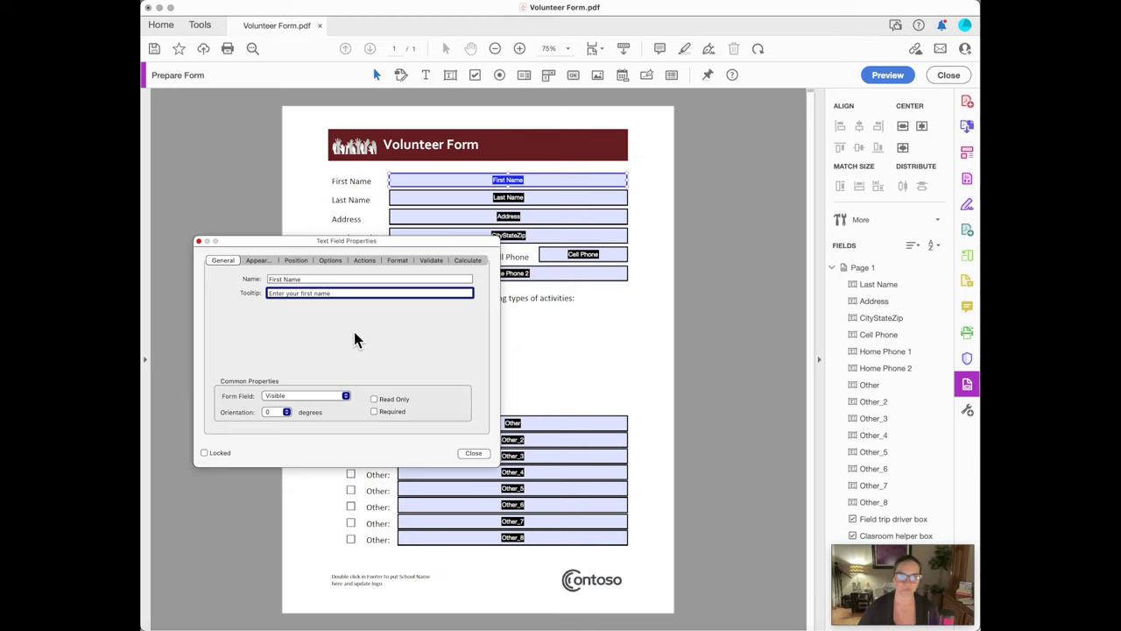
left_click(480, 455)
Delete the first Other text field, then copy the First Name field
left_click(777, 338)
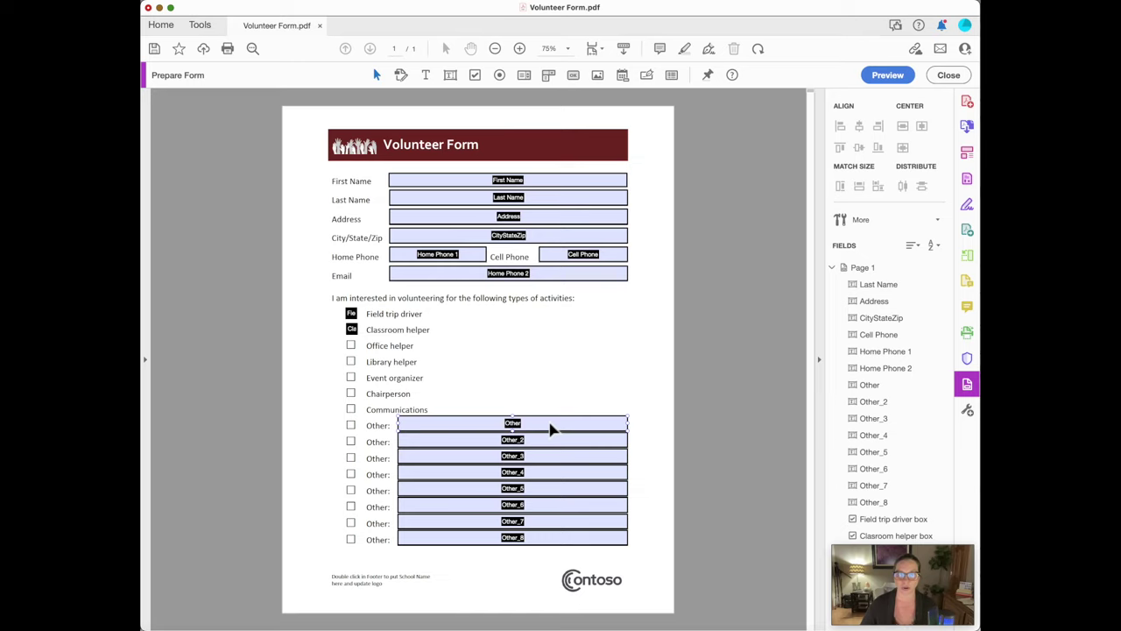
key("Delete")
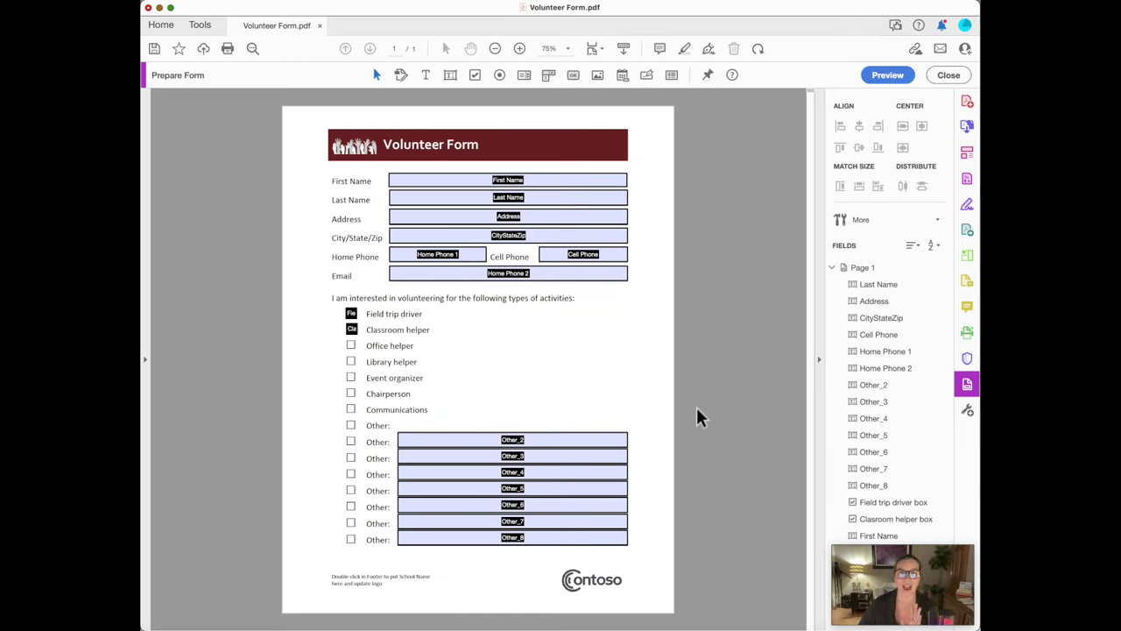
left_click(547, 180)
right_click(548, 181)
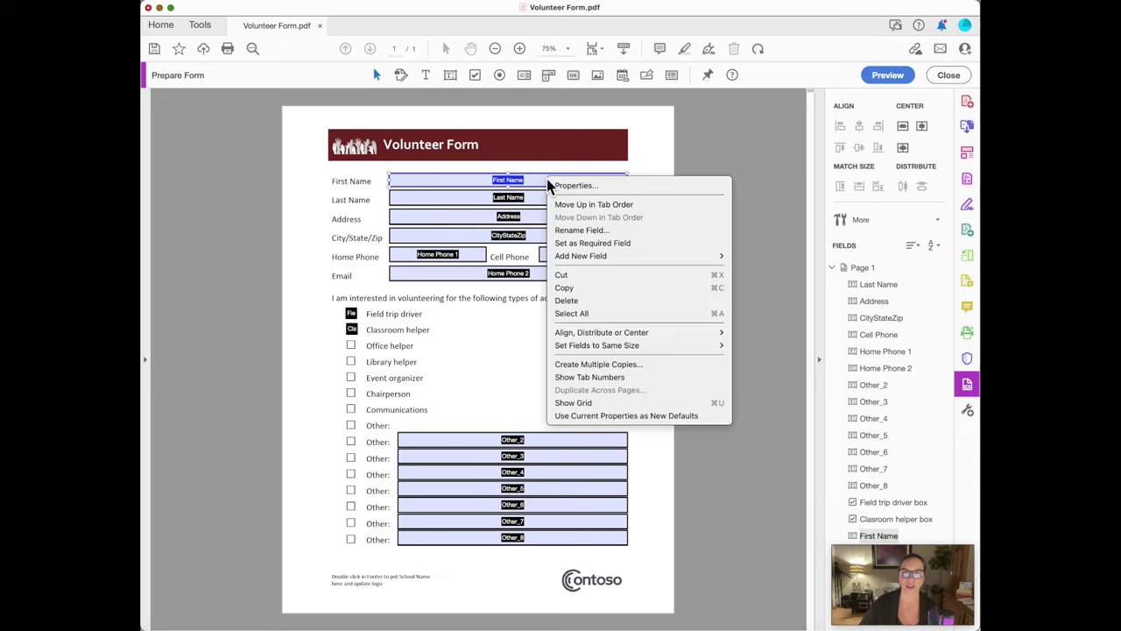
left_click(566, 291)
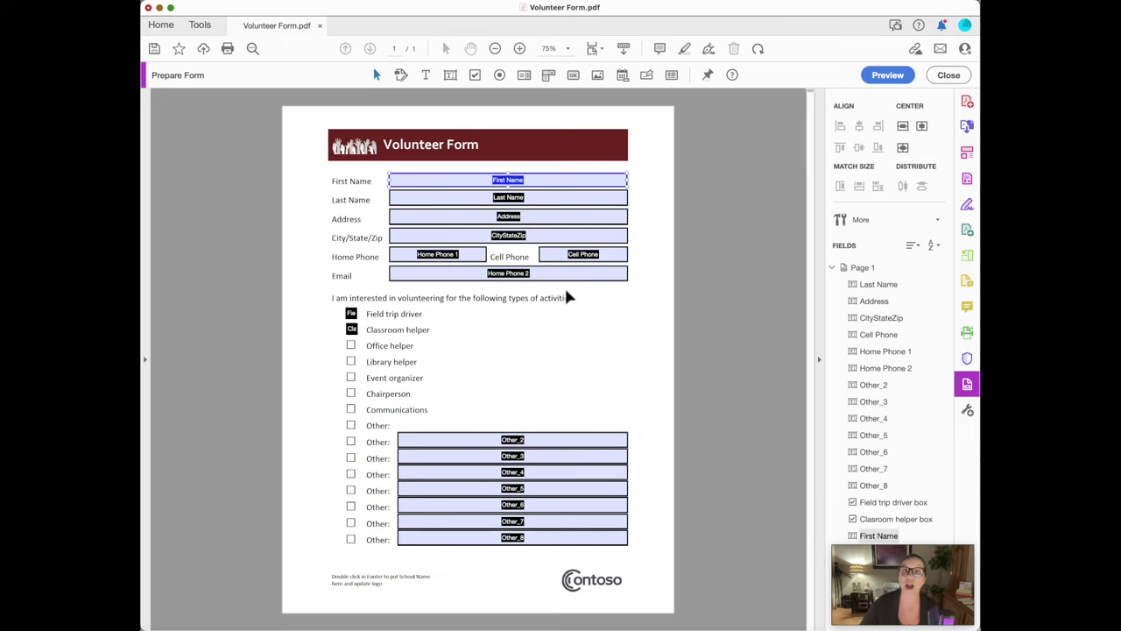
Paste the First Name copy onto the first Other row, resize it to match, and exit Prepare Form
left_click(500, 428)
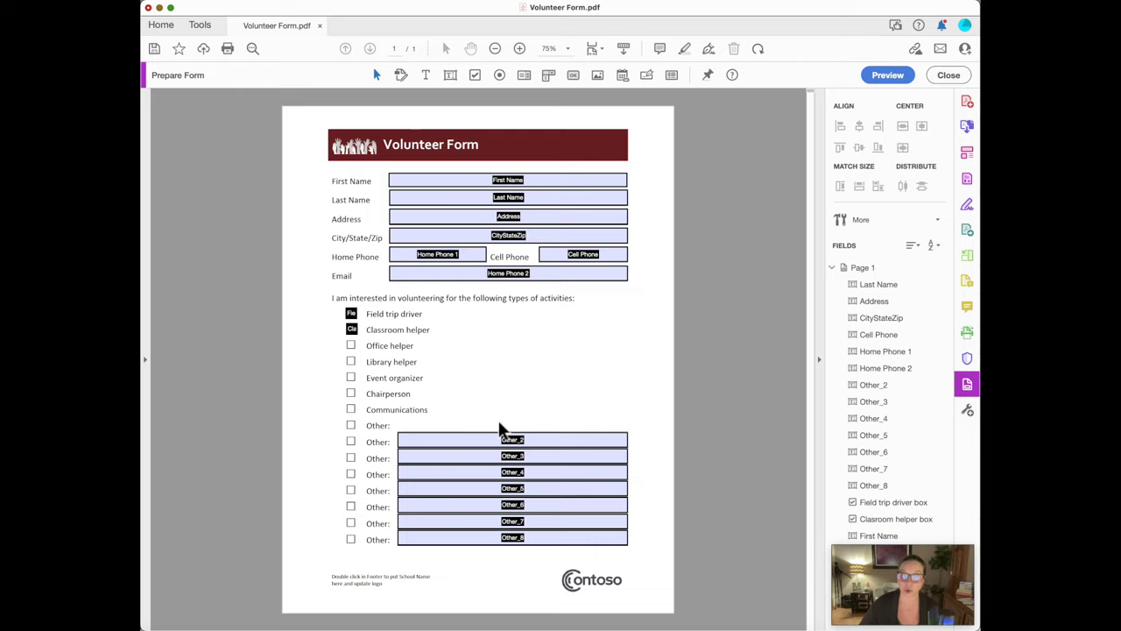
right_click(499, 422)
left_click(527, 428)
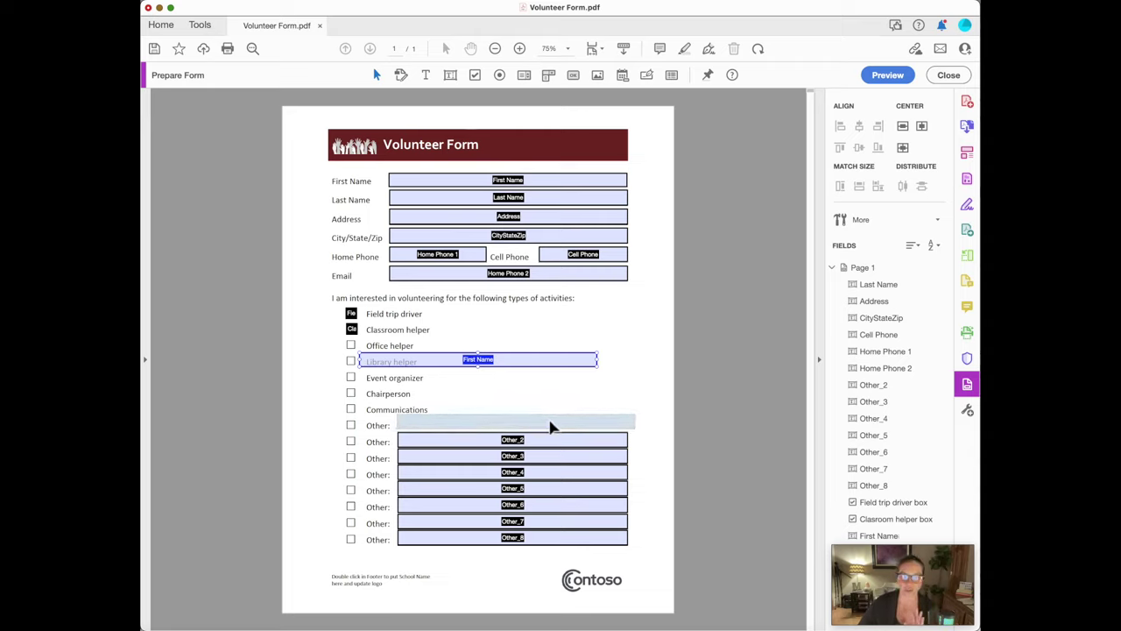
left_click_drag(550, 429, 578, 426)
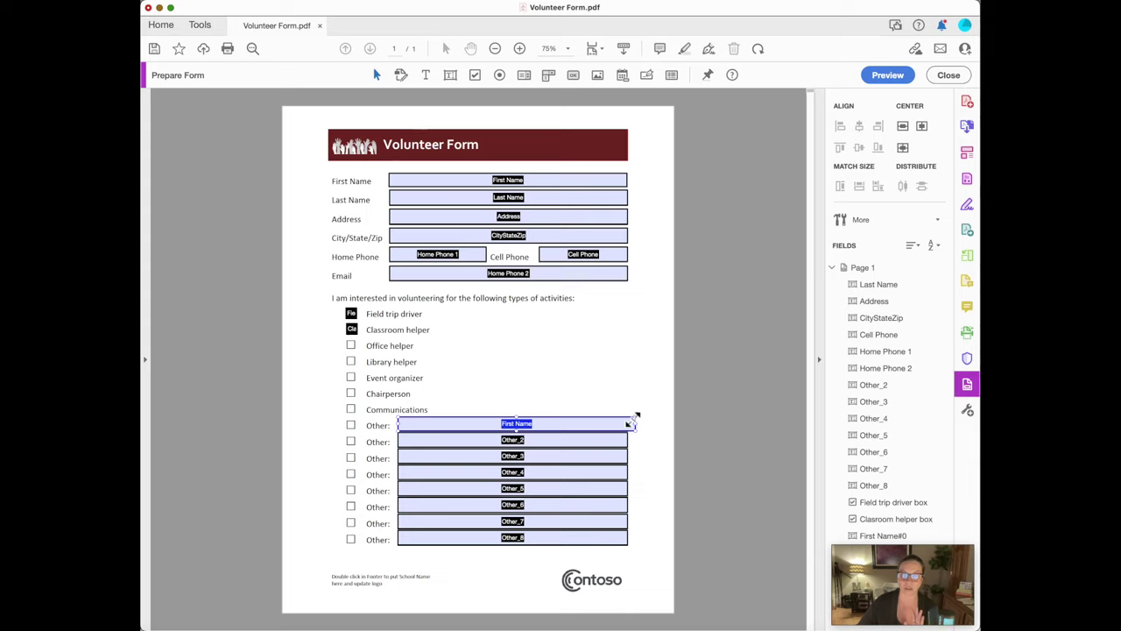
left_click_drag(634, 416, 626, 418)
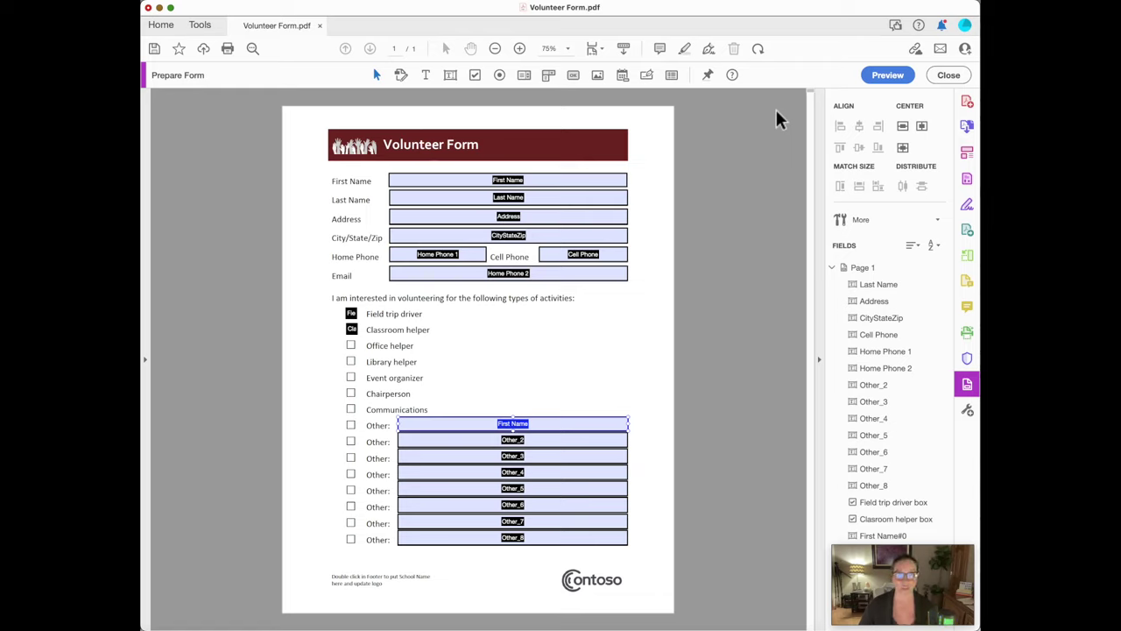
left_click(948, 75)
Dismiss the web form suggestion, then tick and untick the Field trip driver and Classroom helper checkboxes
left_click(811, 74)
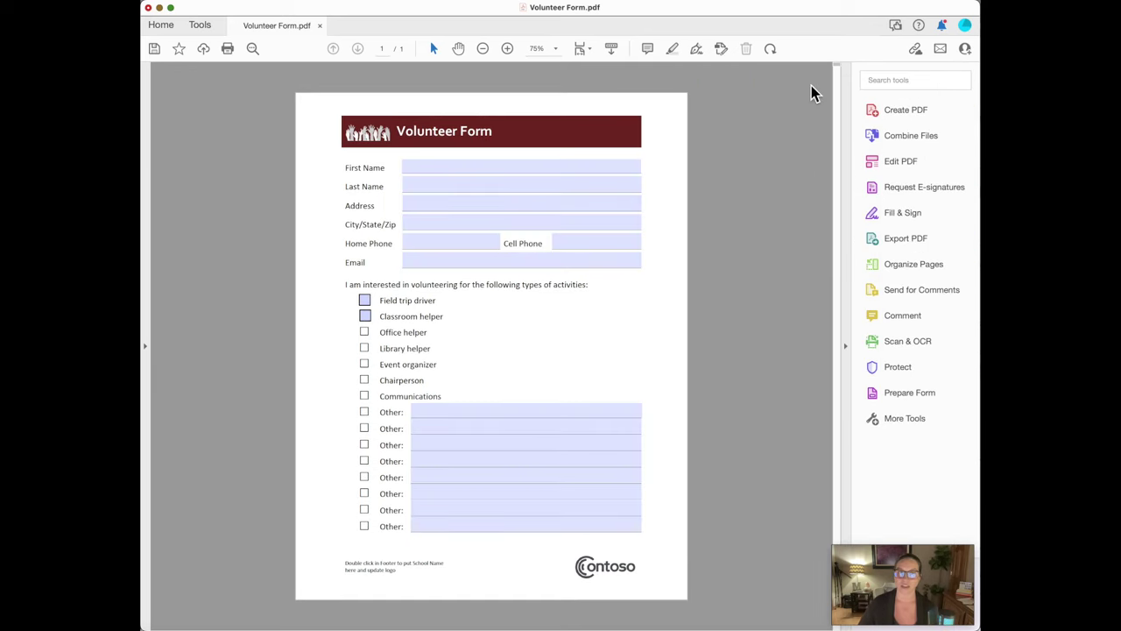
left_click(366, 303)
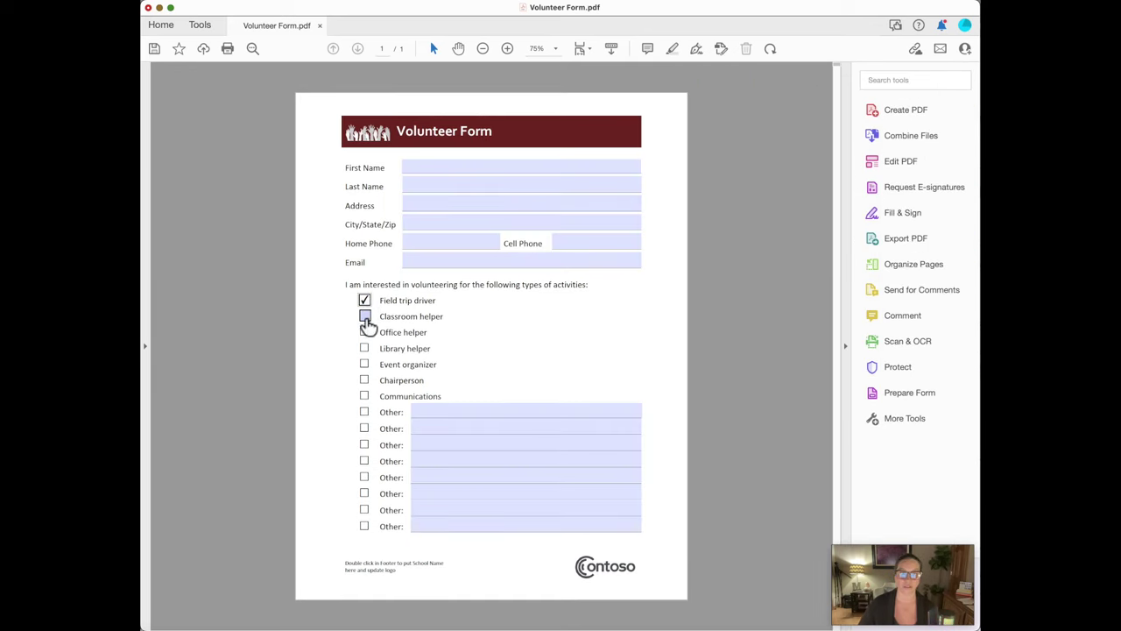
left_click(365, 319)
left_click(365, 317)
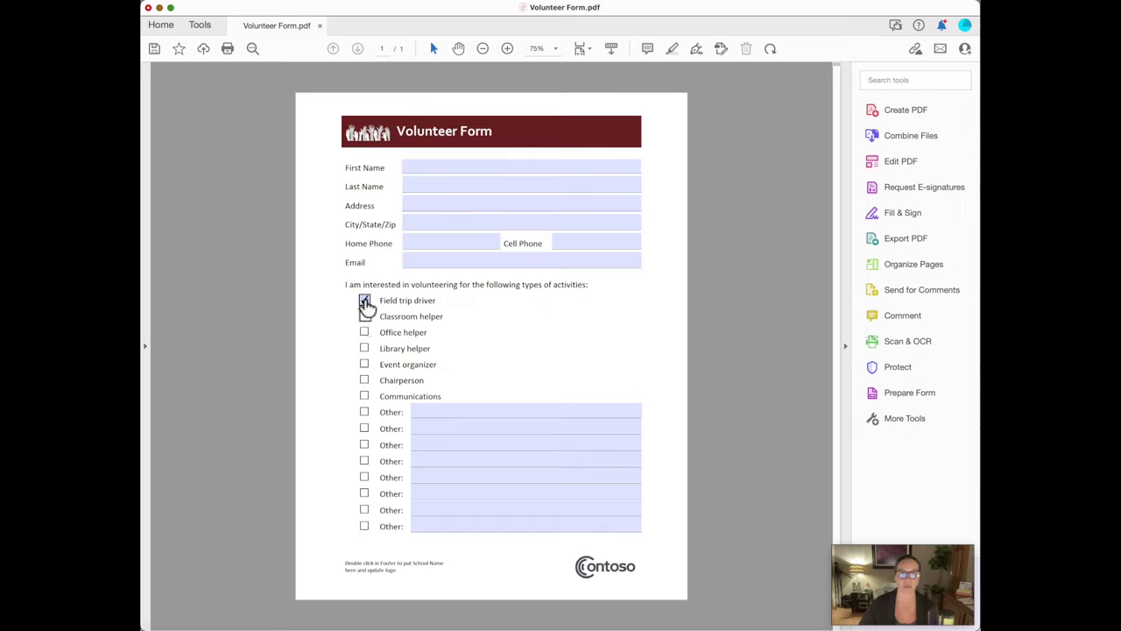
left_click(365, 301)
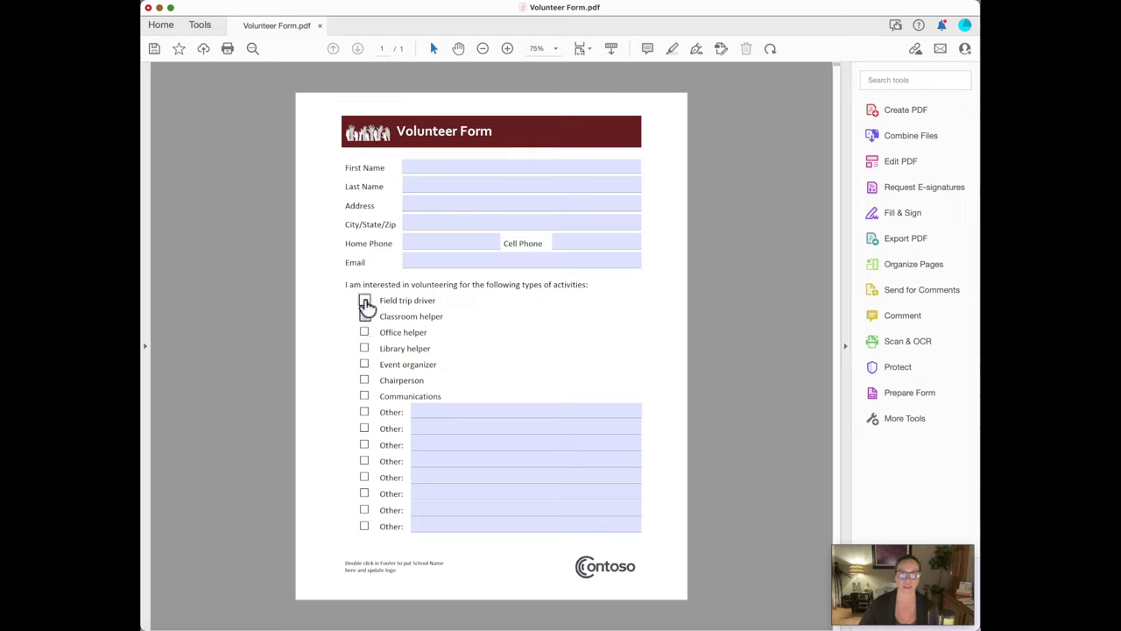
Enter a sample first name in First Name and confirm it mirrors into the first Other field
left_click(467, 165)
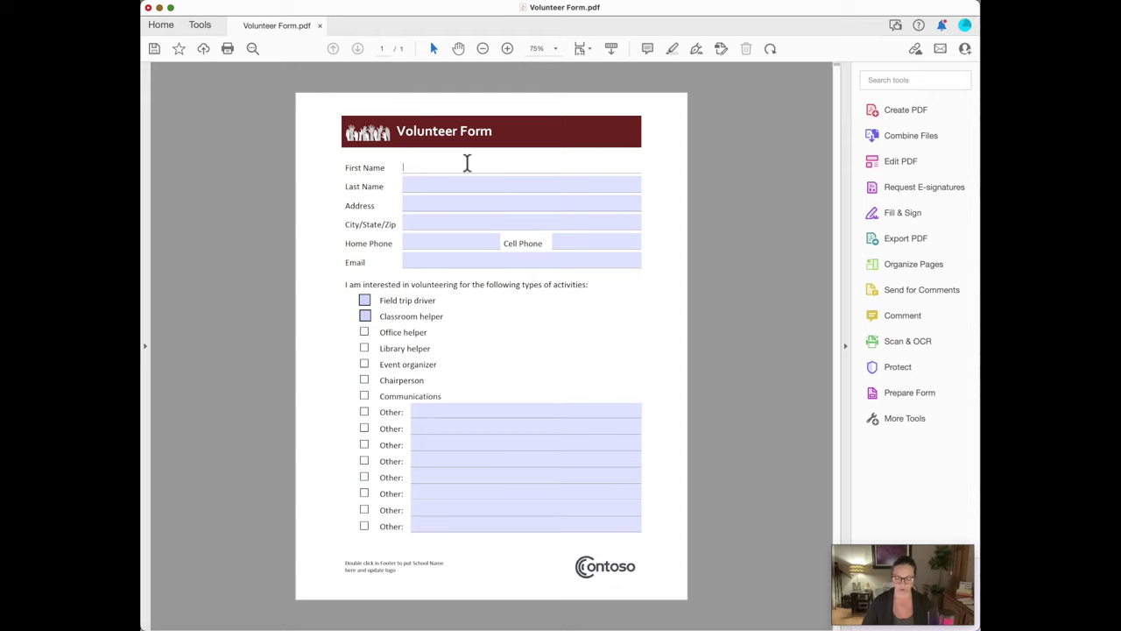
type("Misty")
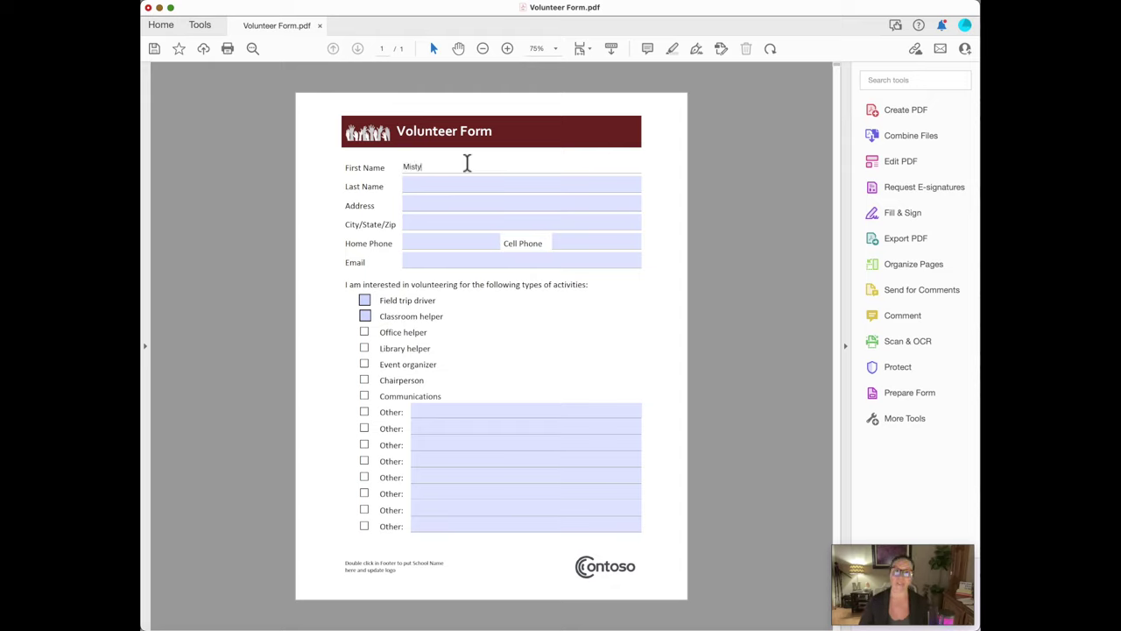
left_click(460, 300)
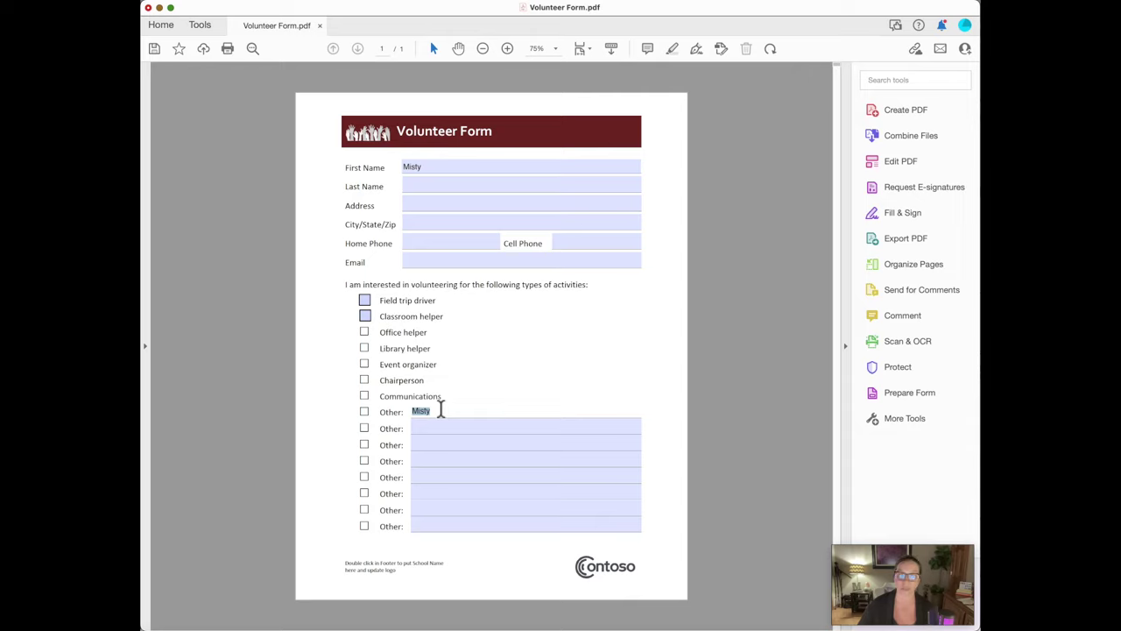
left_click(444, 425)
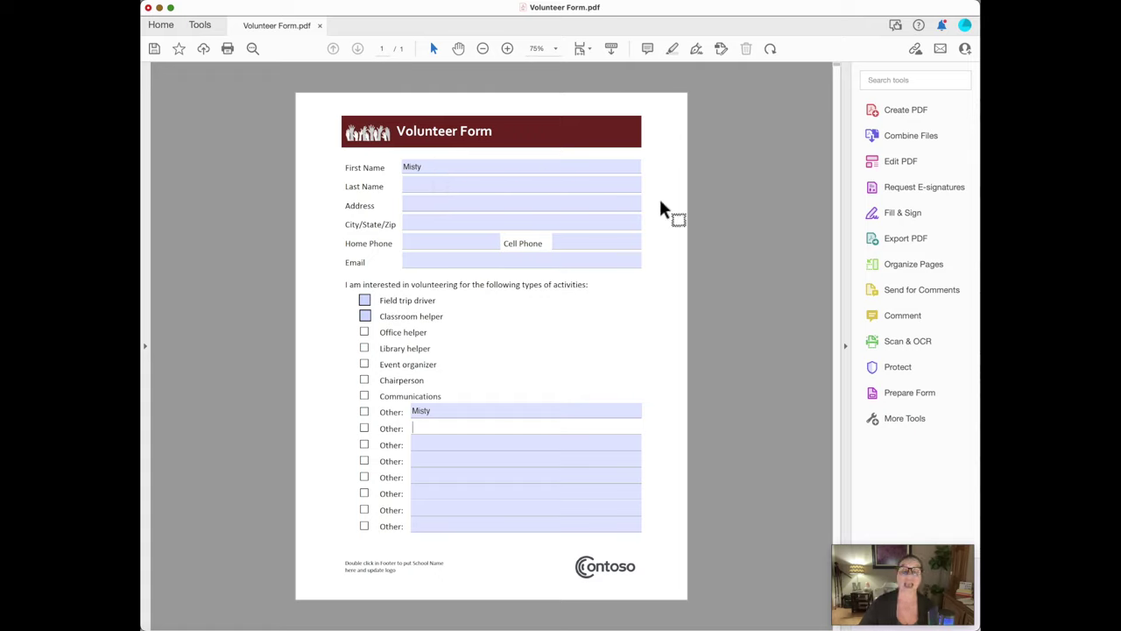
left_click(456, 410)
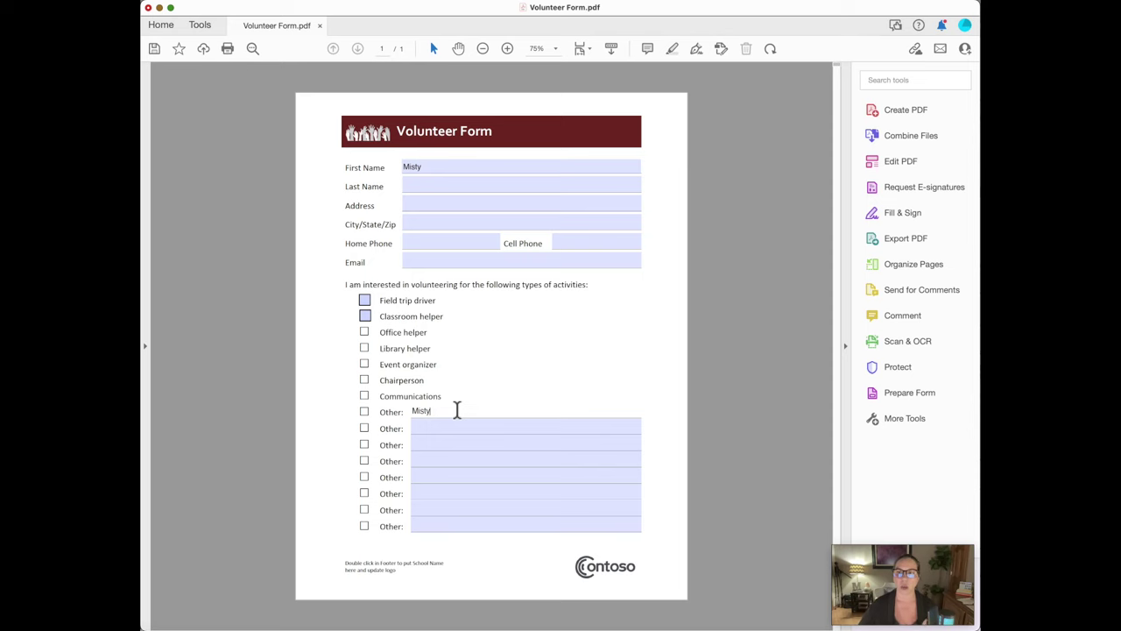
left_click(930, 393)
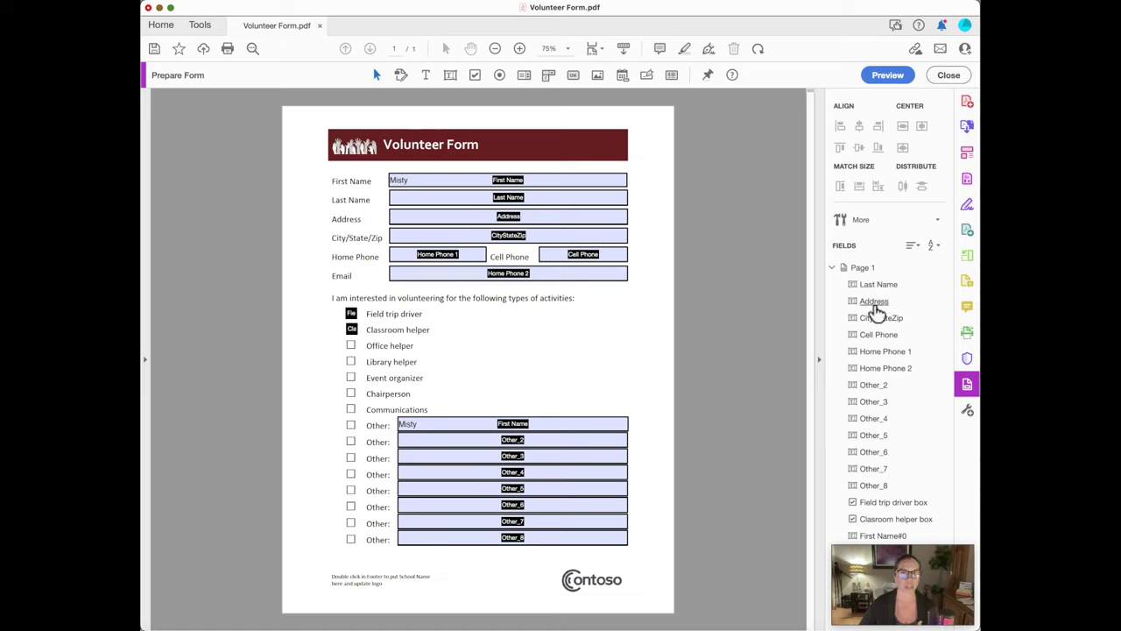
Change the Address field's tooltip to 'Type your Address', then exit Prepare Form
right_click(875, 303)
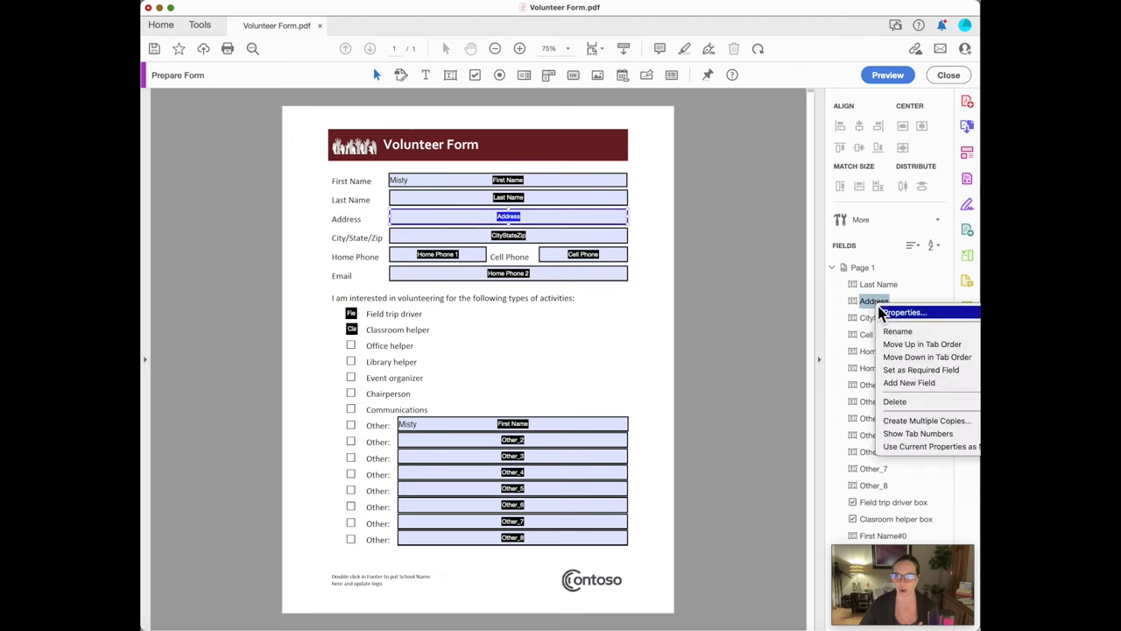
left_click(895, 313)
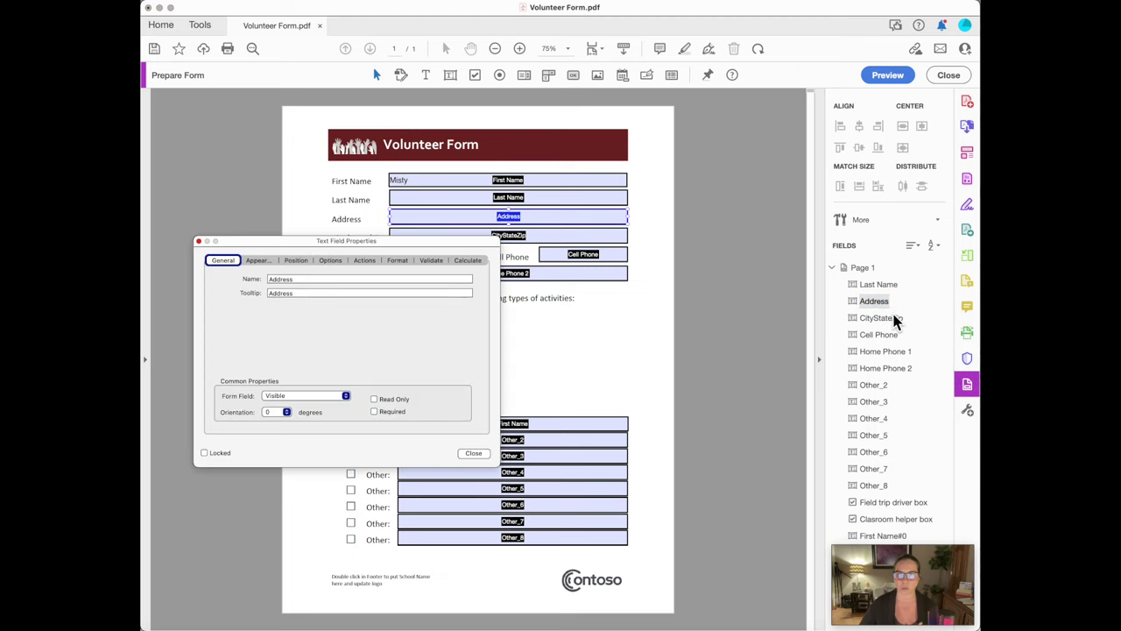
left_click(431, 278)
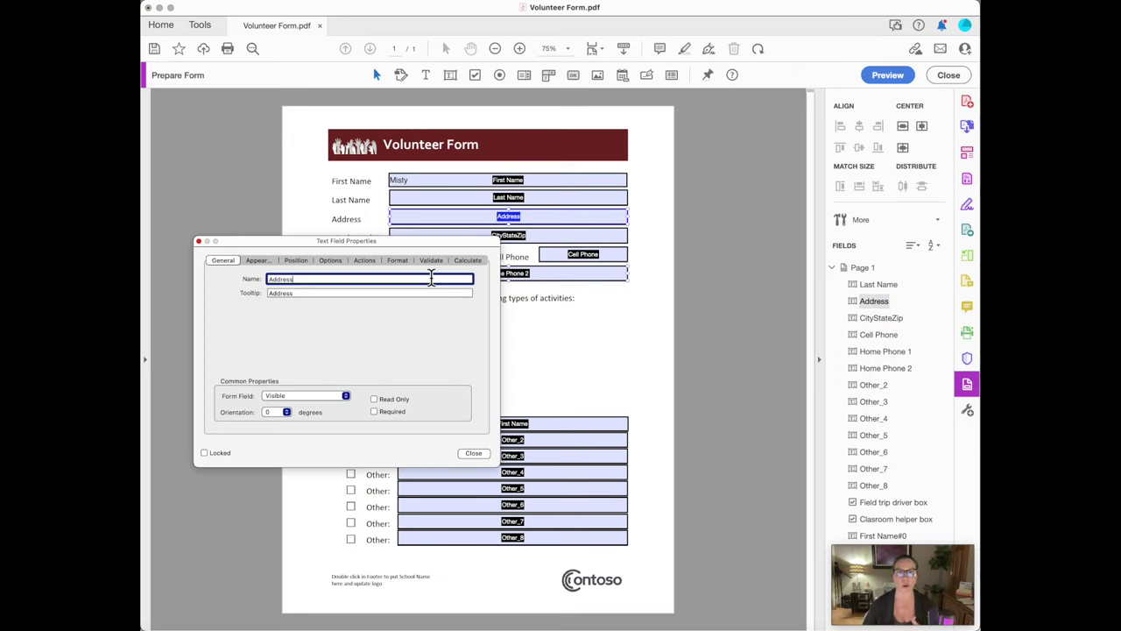
left_click(398, 295)
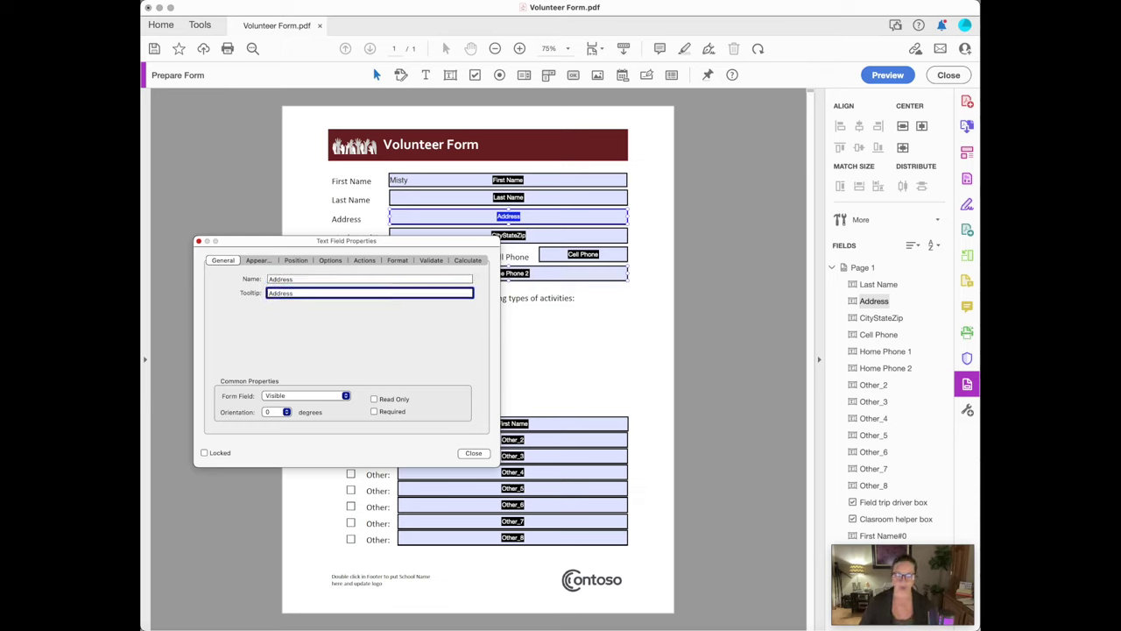
key("super+a")
key("Up")
type("Type your ")
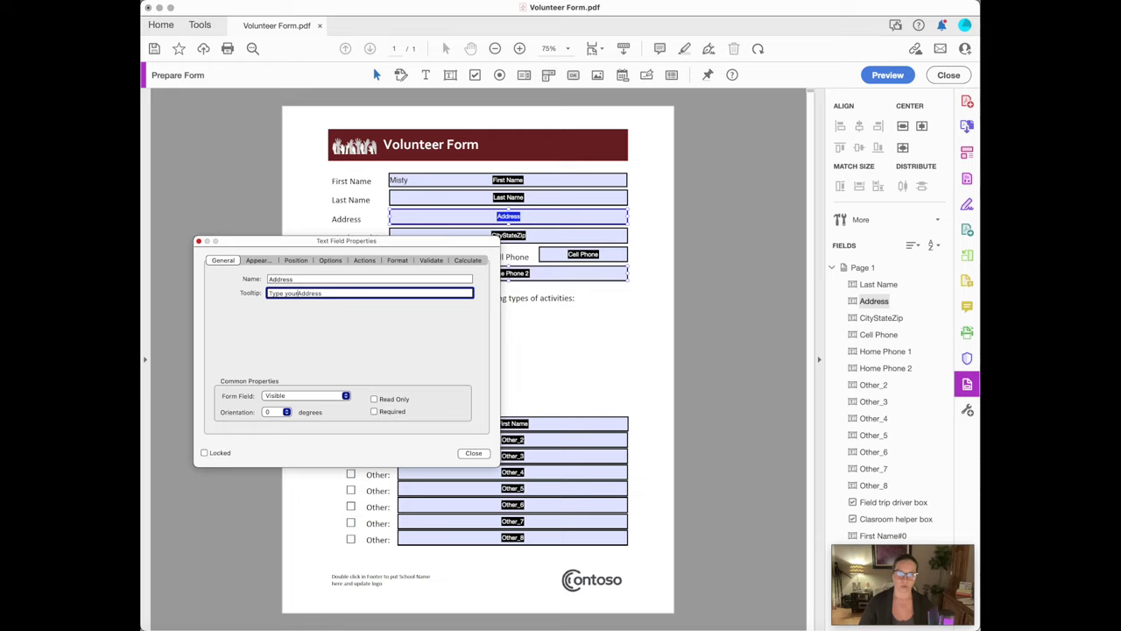
type(" a")
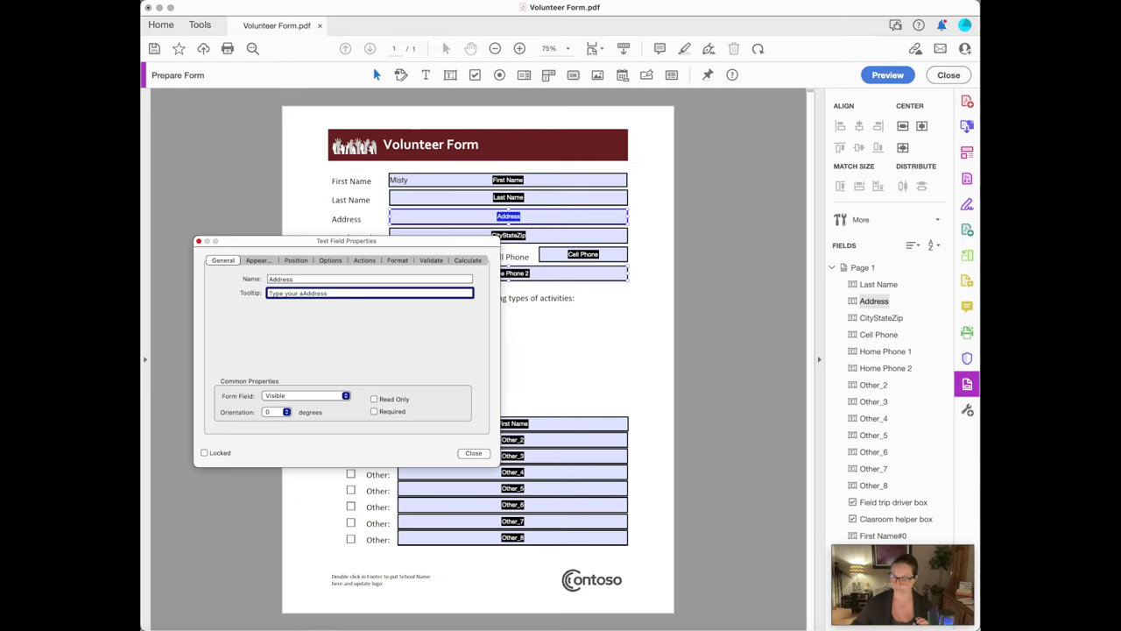
left_click(483, 457)
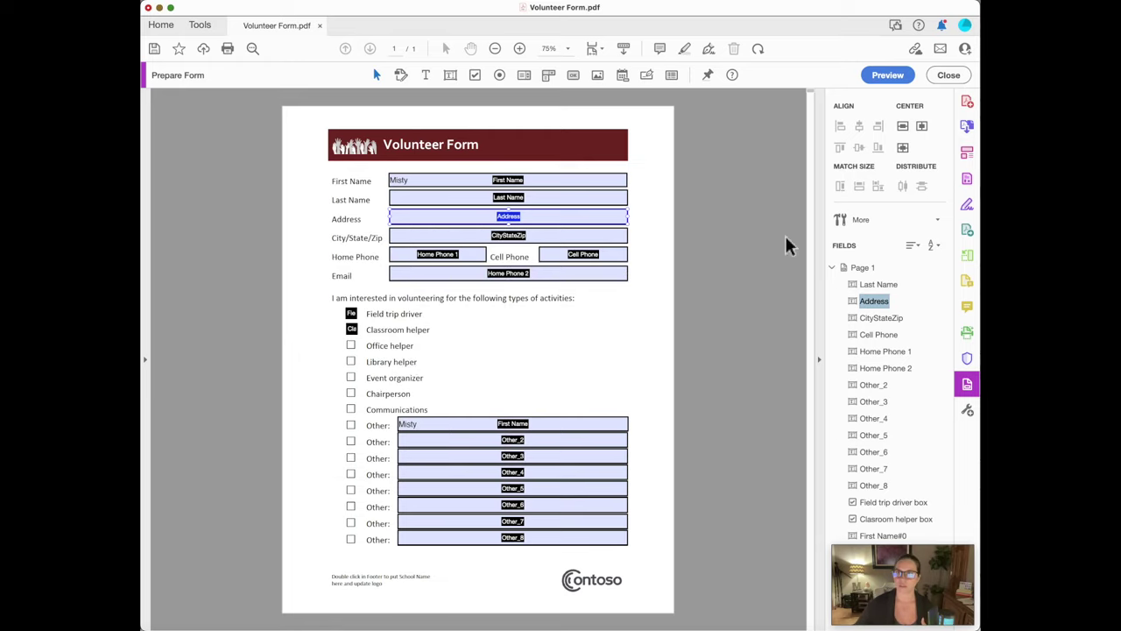
left_click(949, 75)
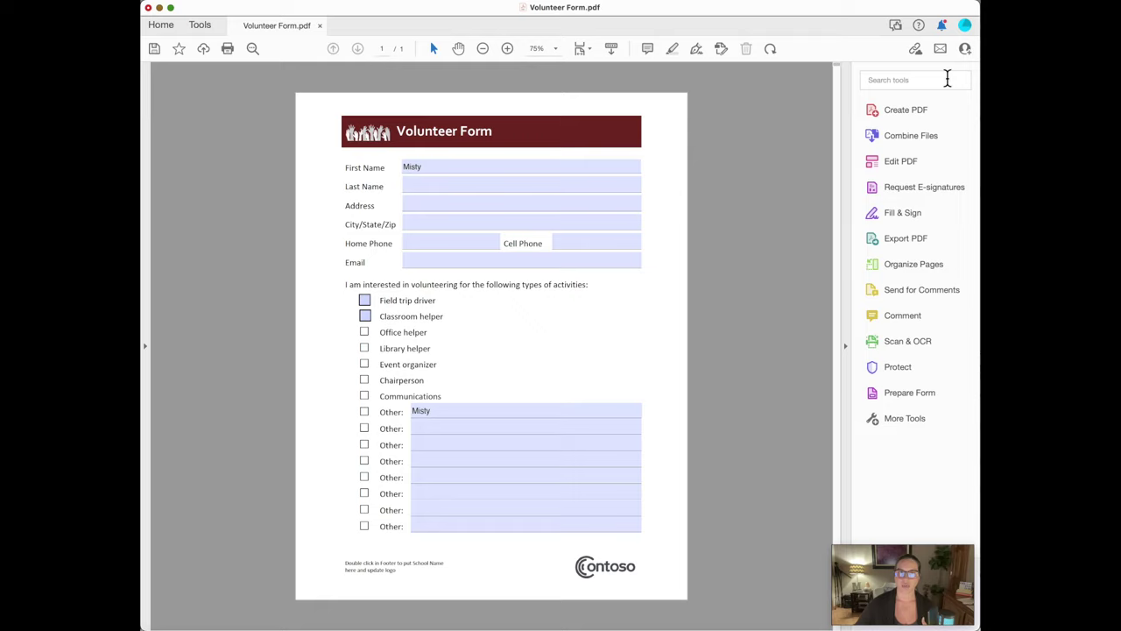